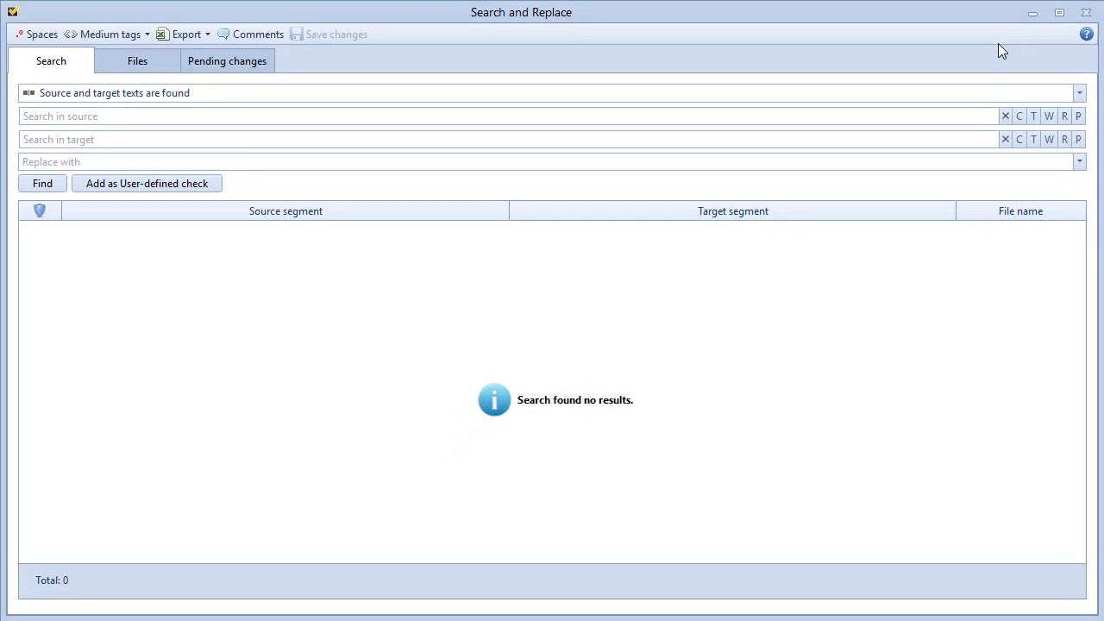
Search for segments with source 'press the key' and target 'pulse tecla', both found.
left_click(1078, 93)
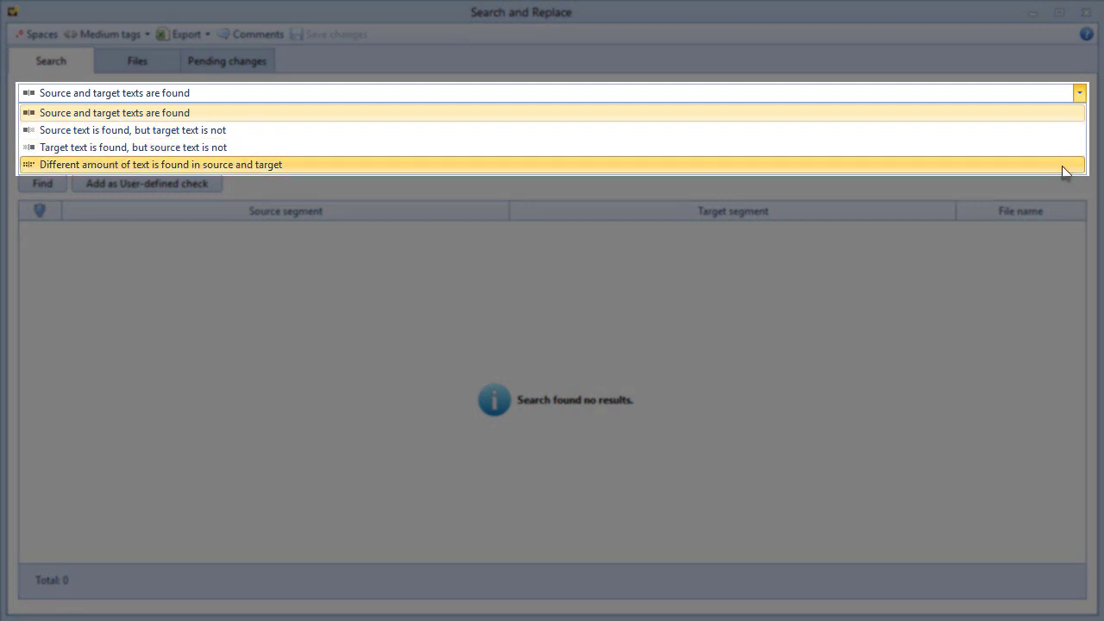
left_click(899, 113)
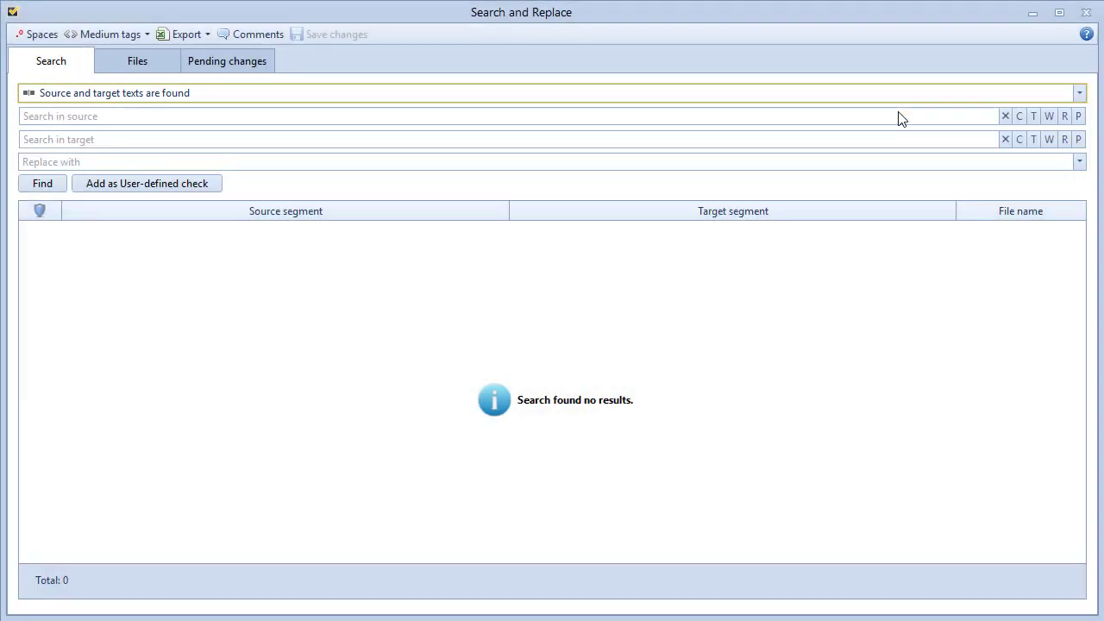
left_click(268, 113)
type("press t")
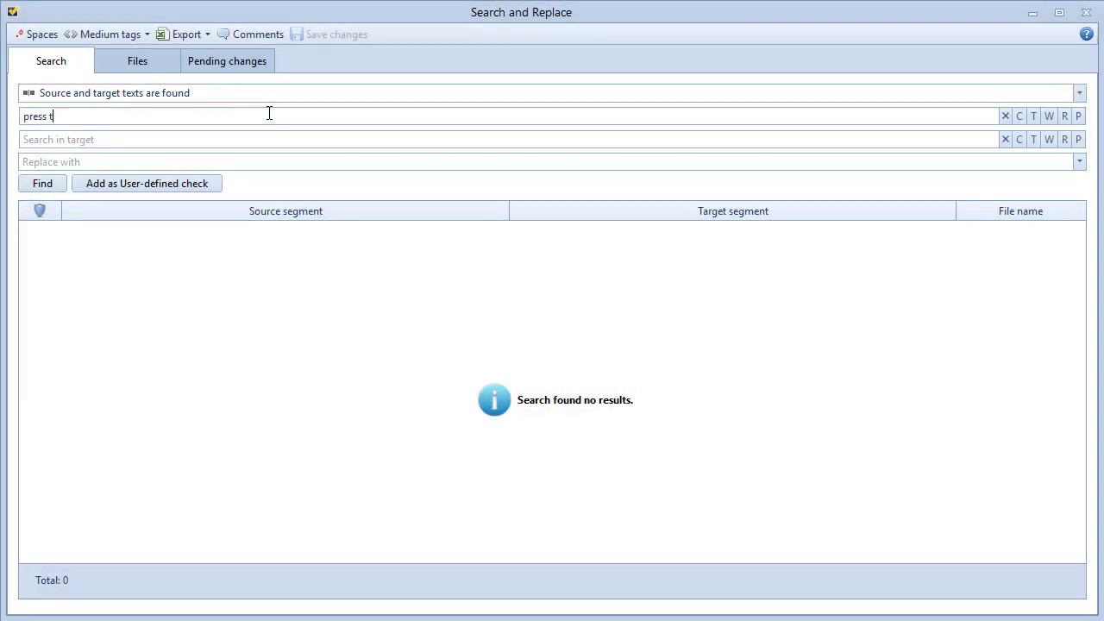
type("he key")
key("Tab")
type("pulse tecla")
key("Return")
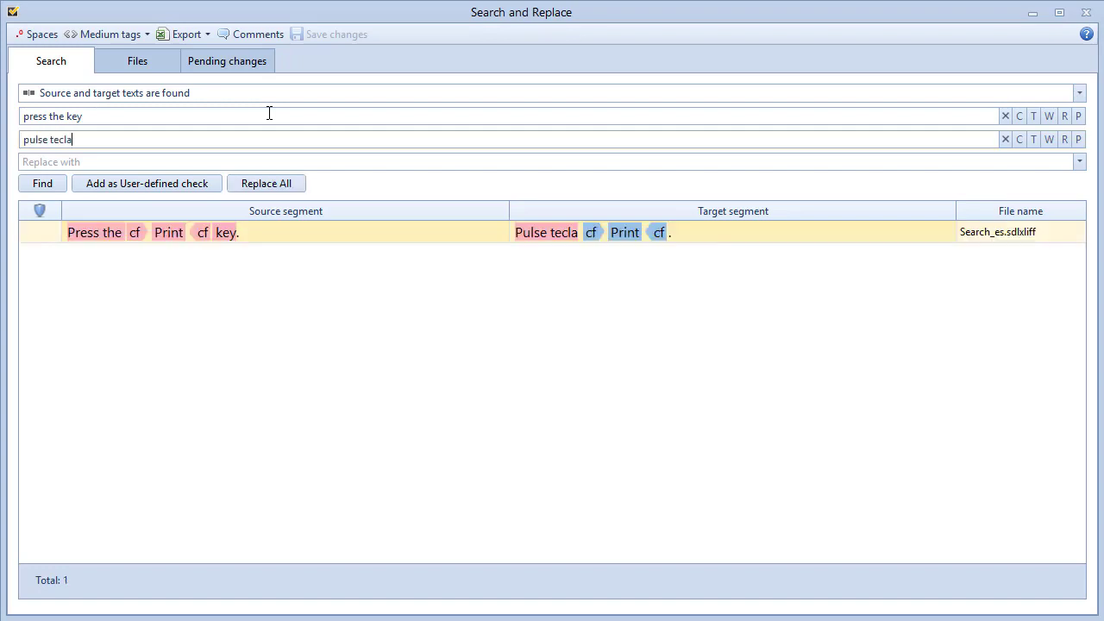
Replace the matched target text with 'Pulse la tecla' in all found segments.
left_click(549, 229)
type("la")
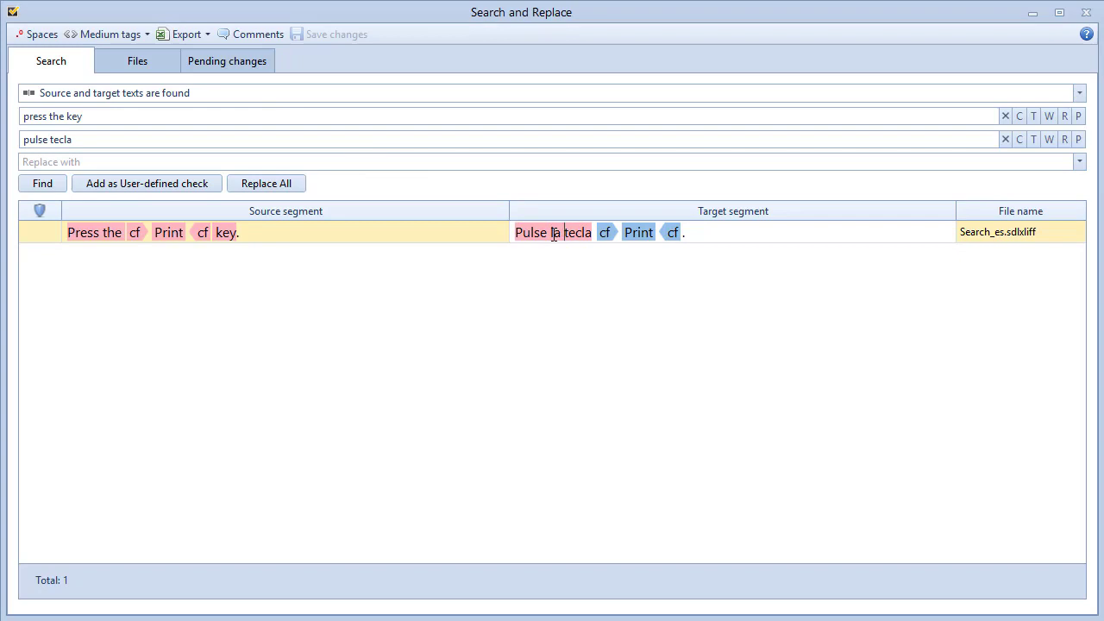
key("ctrl+z")
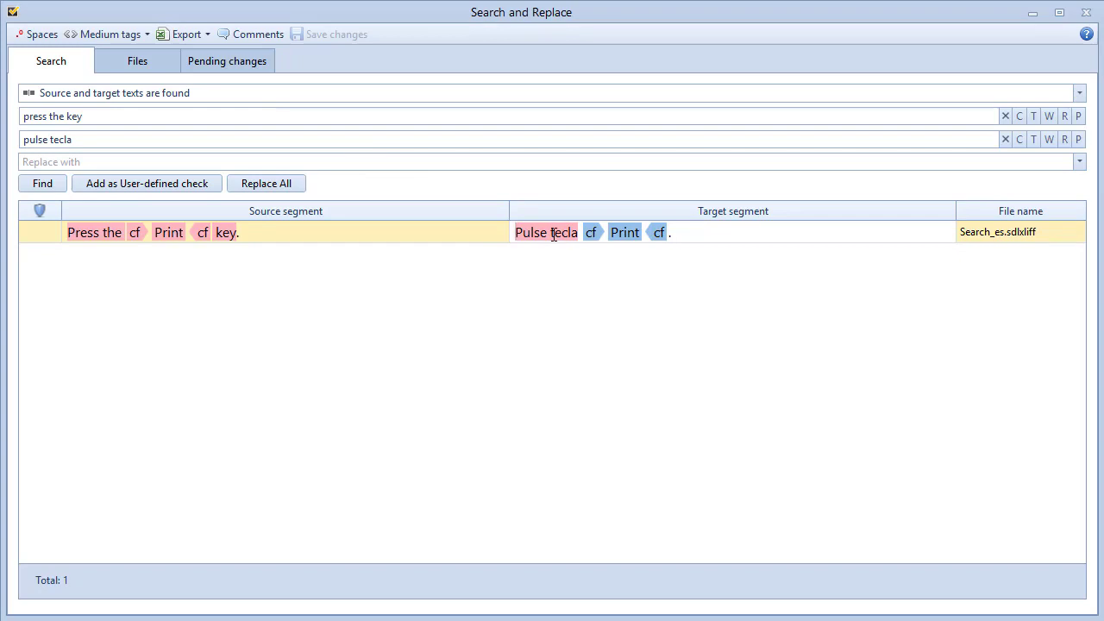
left_click(144, 161)
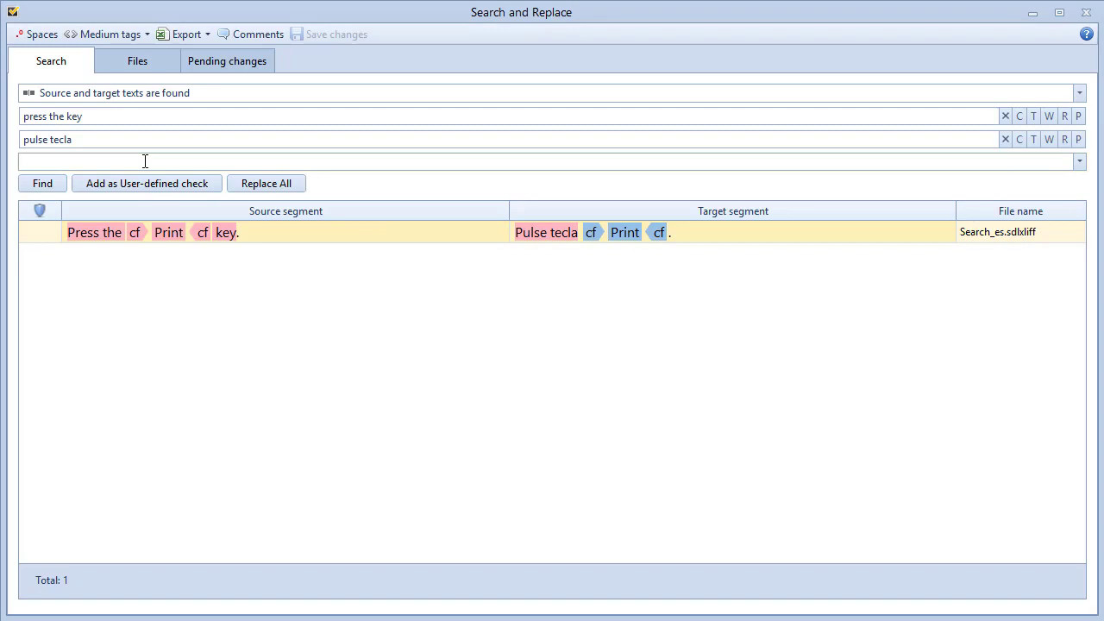
type("Pulse la tecla")
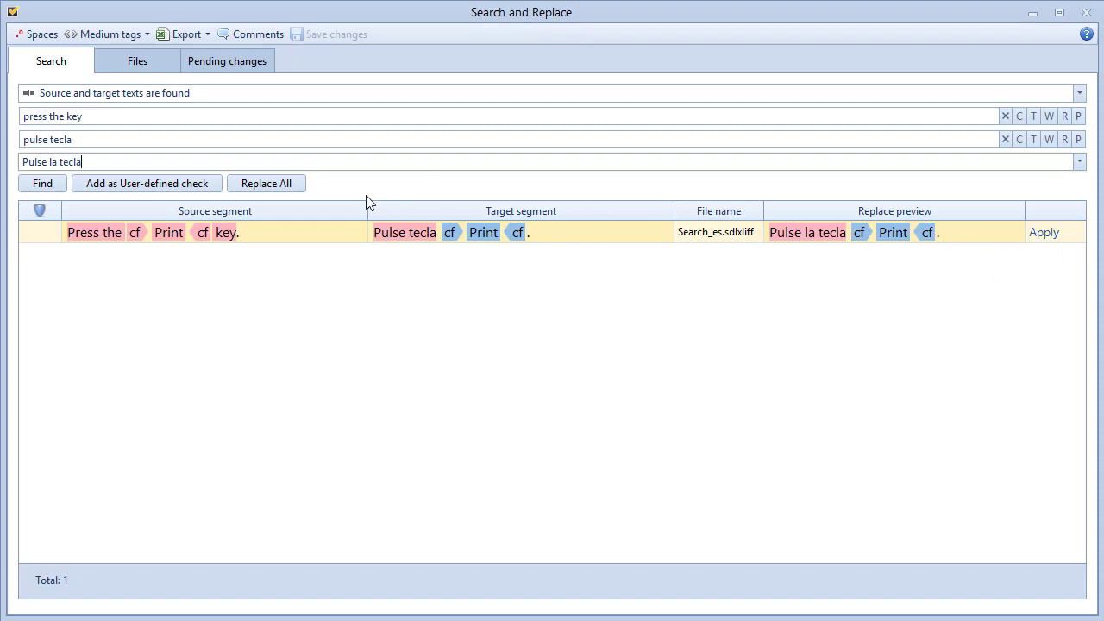
left_click(268, 183)
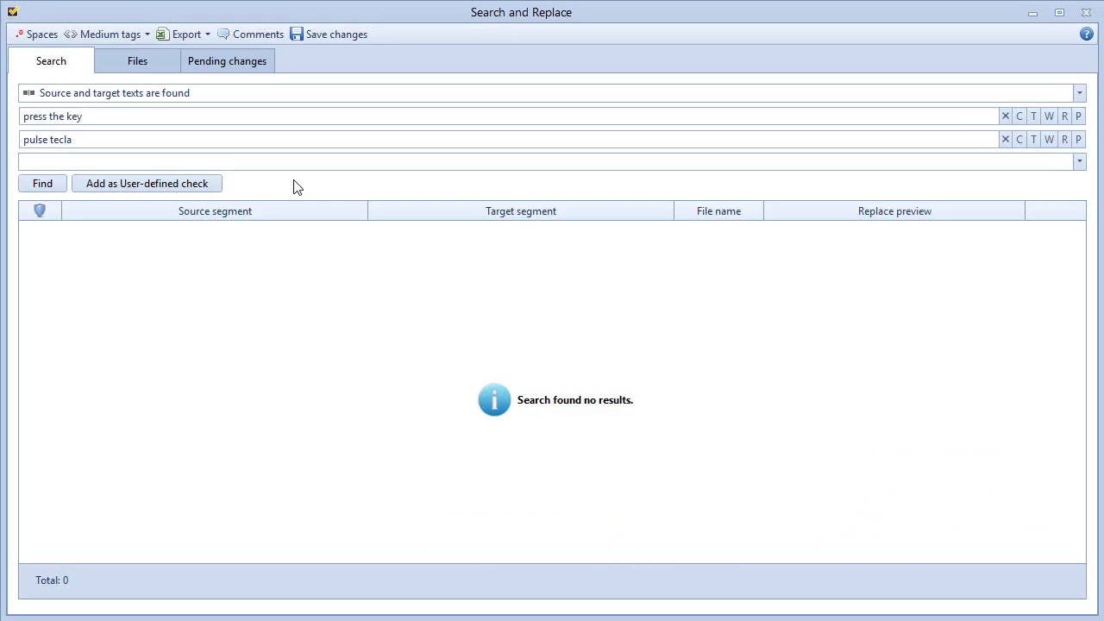
left_click(1078, 93)
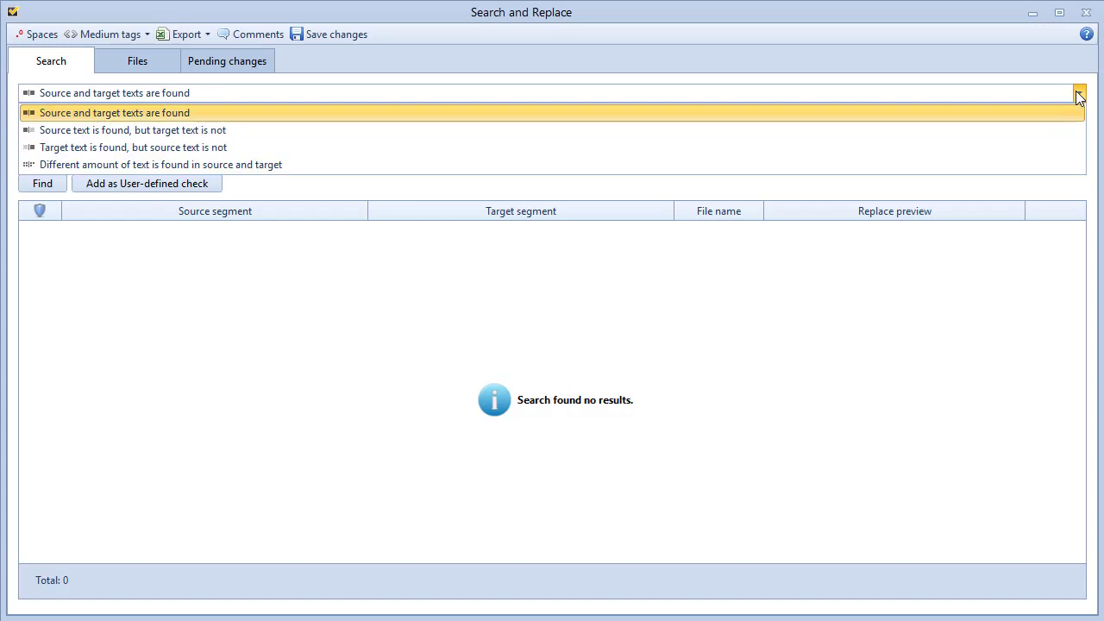
List segments with source 'press the key' whose target lacks 'pulse la tecla'.
left_click(794, 130)
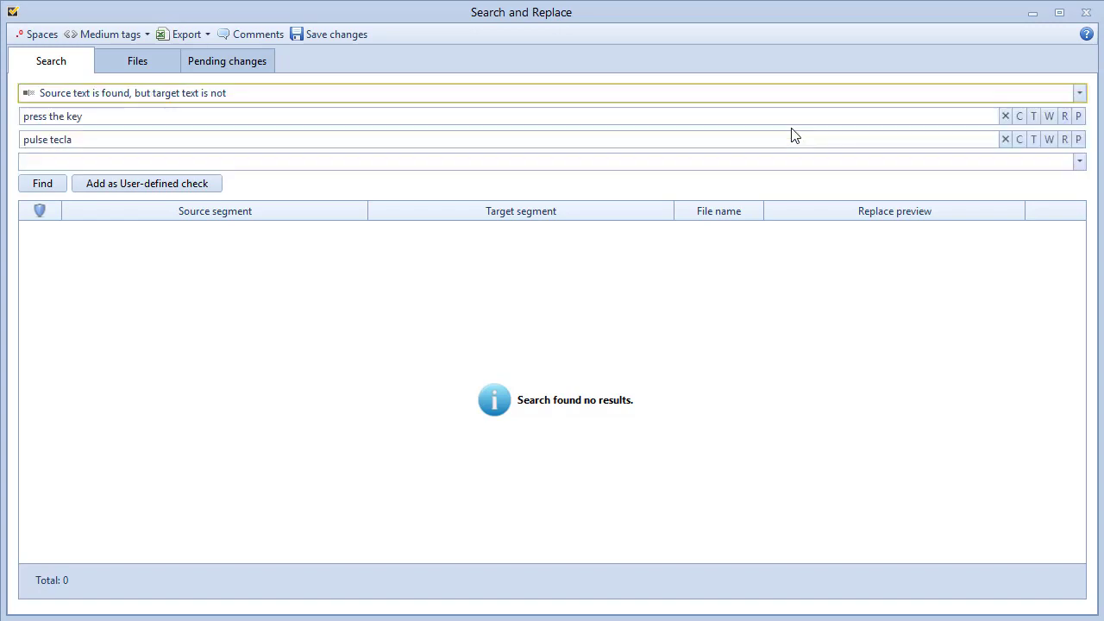
left_click(49, 138)
type("la")
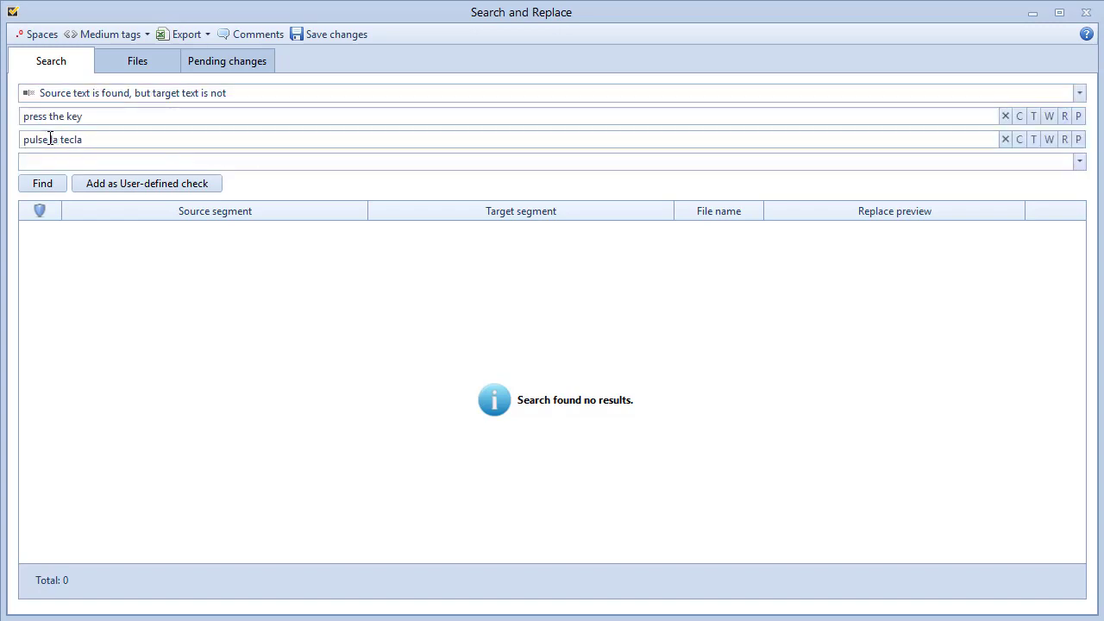
left_click(53, 185)
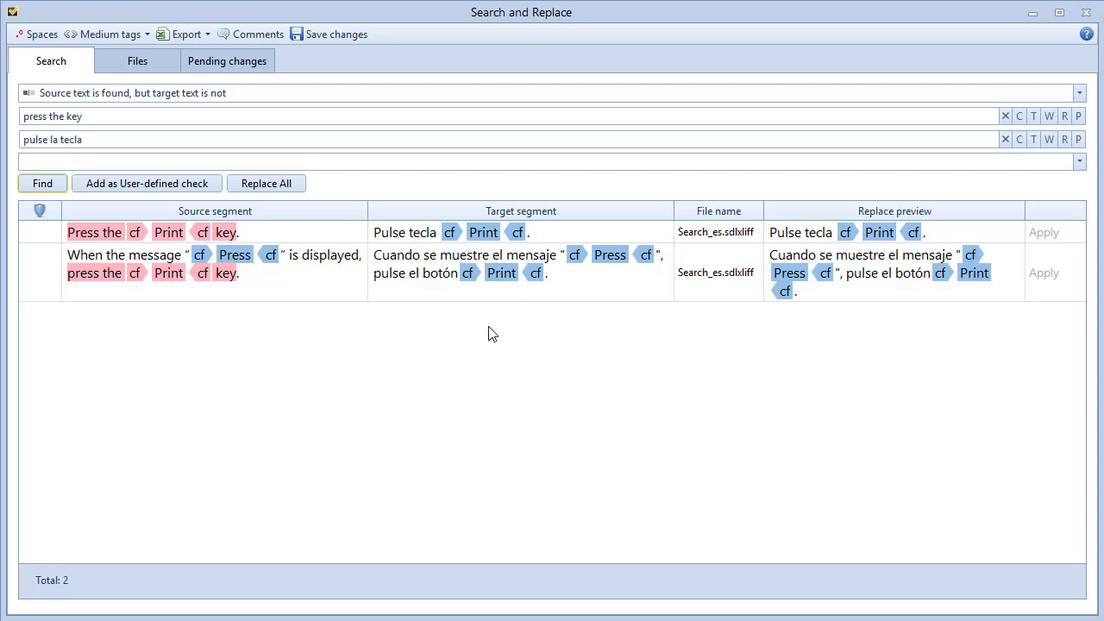
left_click(1078, 93)
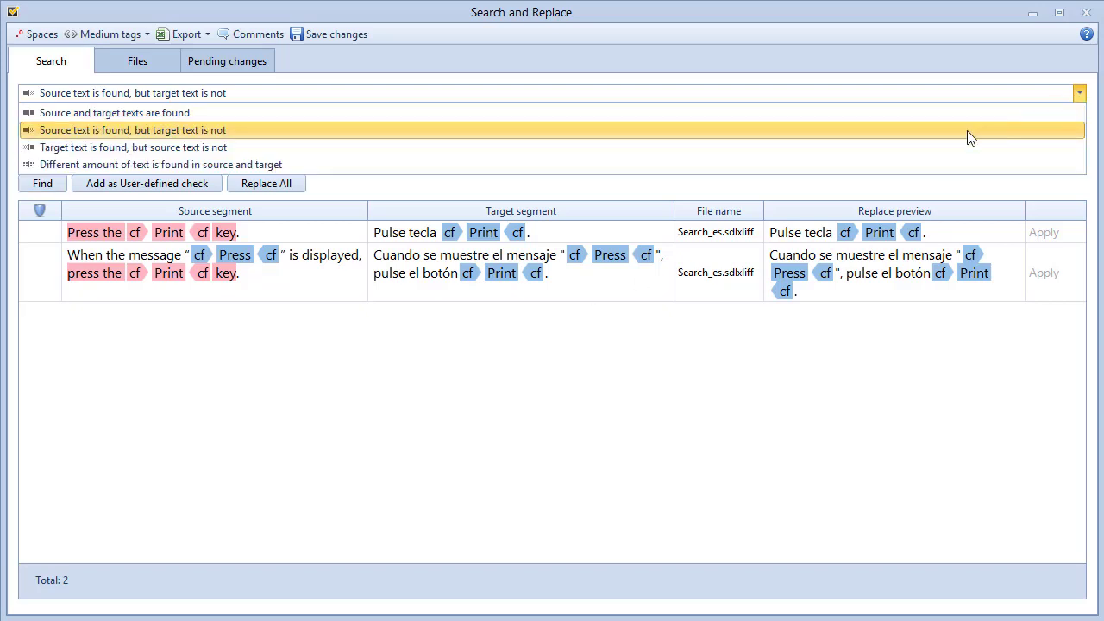
Find targets matching without a source match and change 'la tecla' to 'el botón'.
left_click(878, 146)
left_click(60, 185)
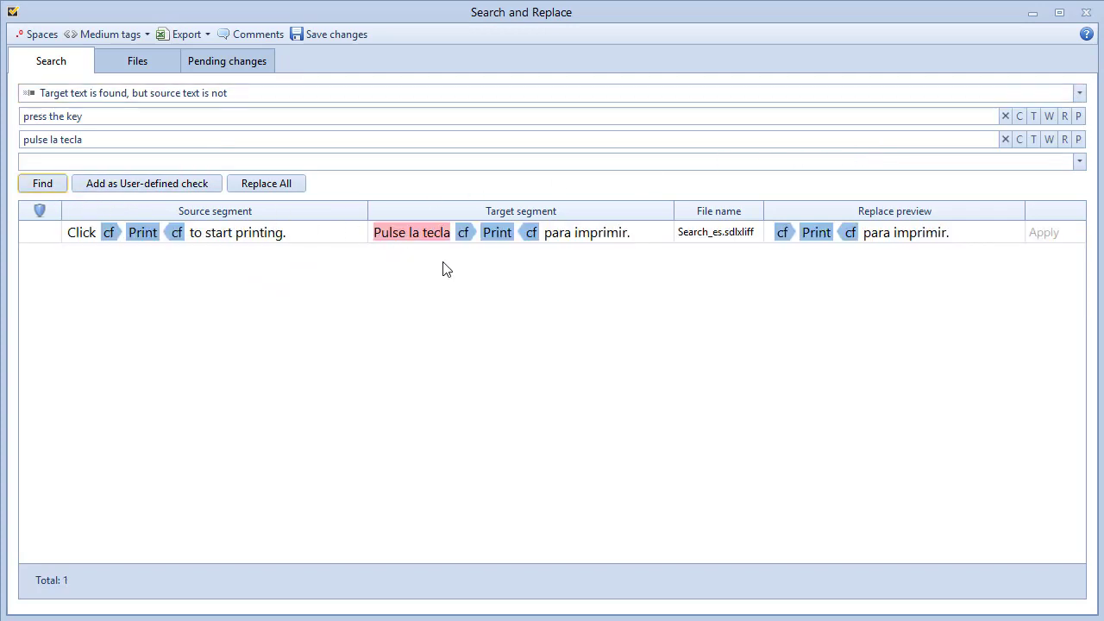
left_click_drag(451, 231, 414, 233)
type("el botón")
key("Return")
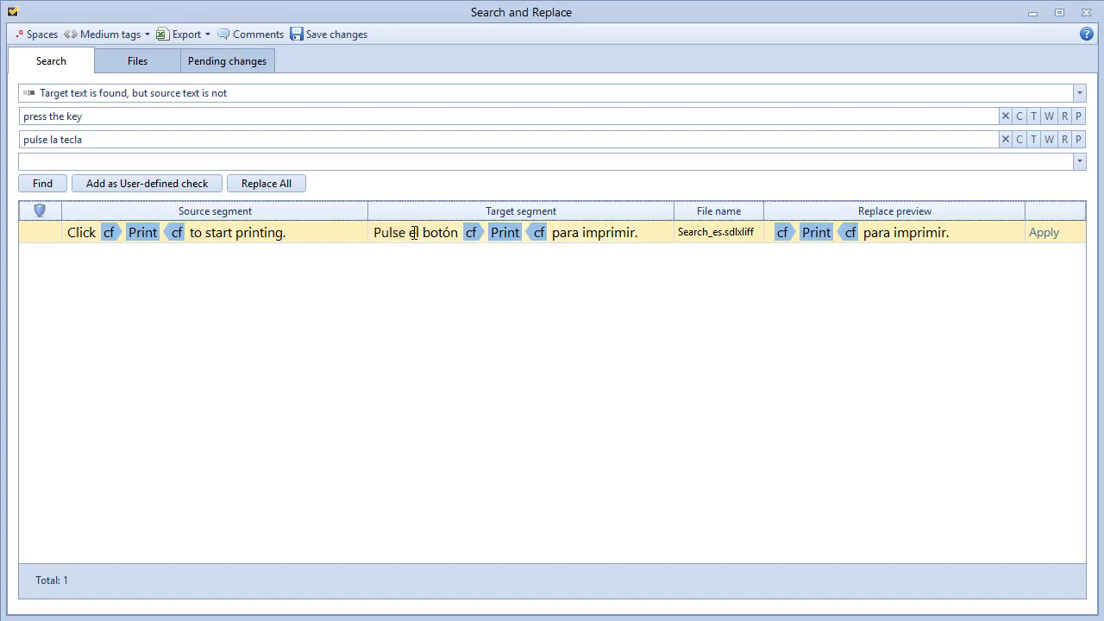
Run a 'Different amount of text' search, then clear the source search phrase.
left_click(1078, 95)
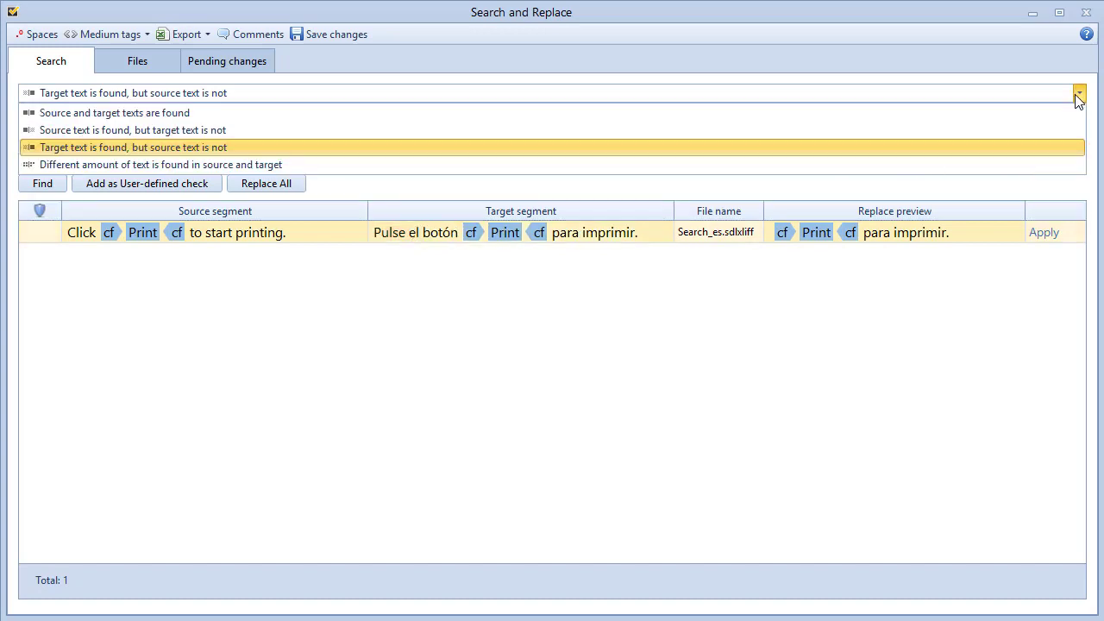
left_click(814, 168)
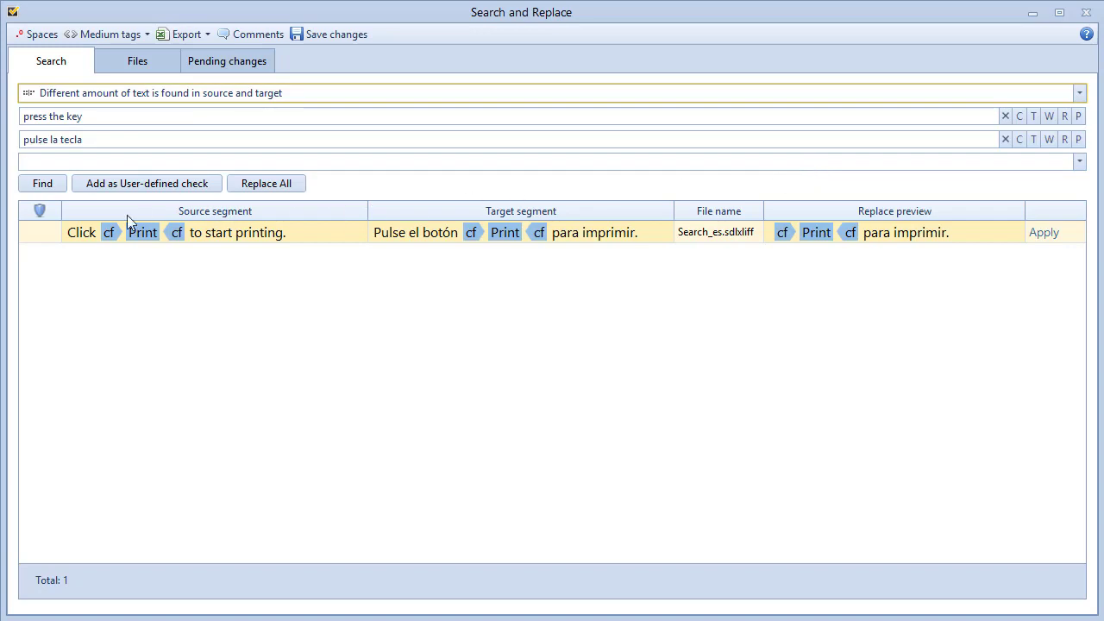
left_click(59, 187)
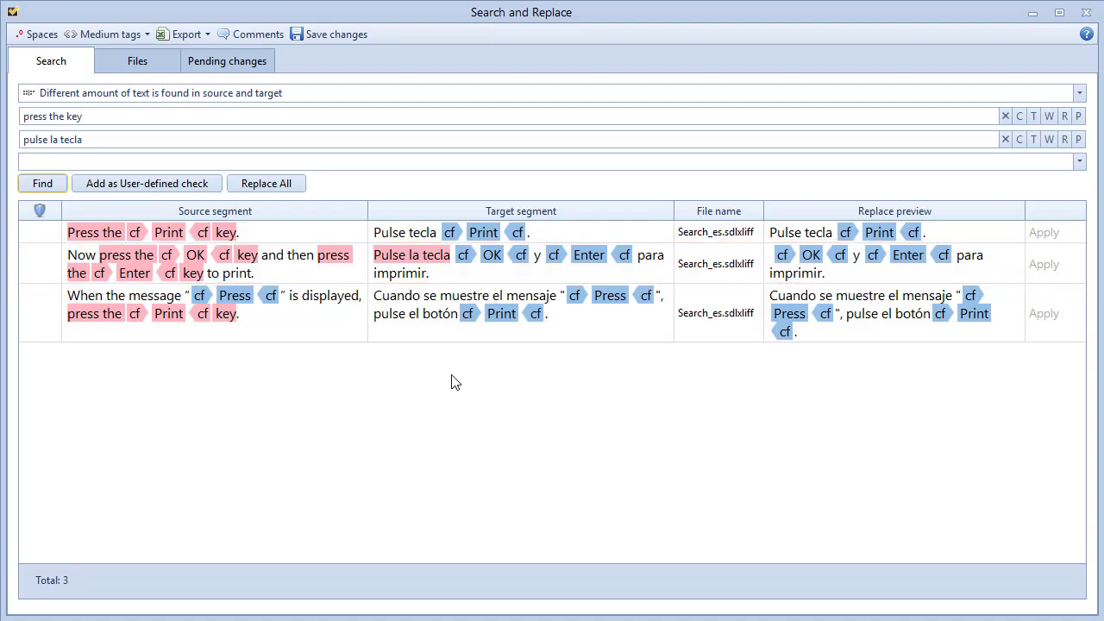
left_click_drag(89, 116, 21, 128)
key("BackSpace")
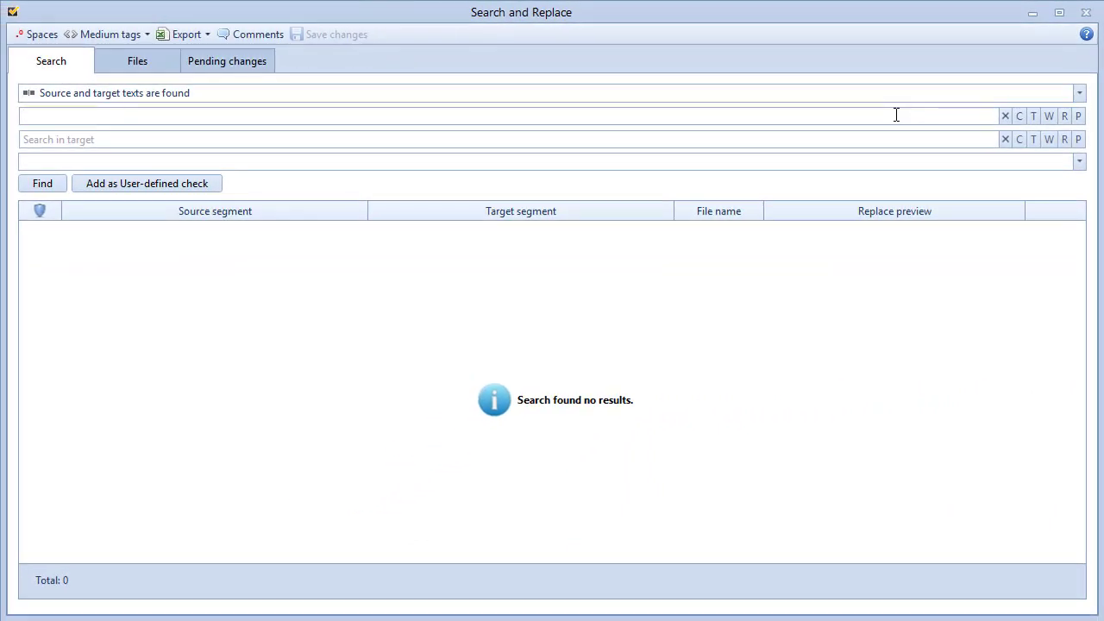
Search the source for 'Print' with case-sensitivity off, tags on, and a Cross-Ref tag prefixed.
left_click(896, 114)
type("Print")
key("Return")
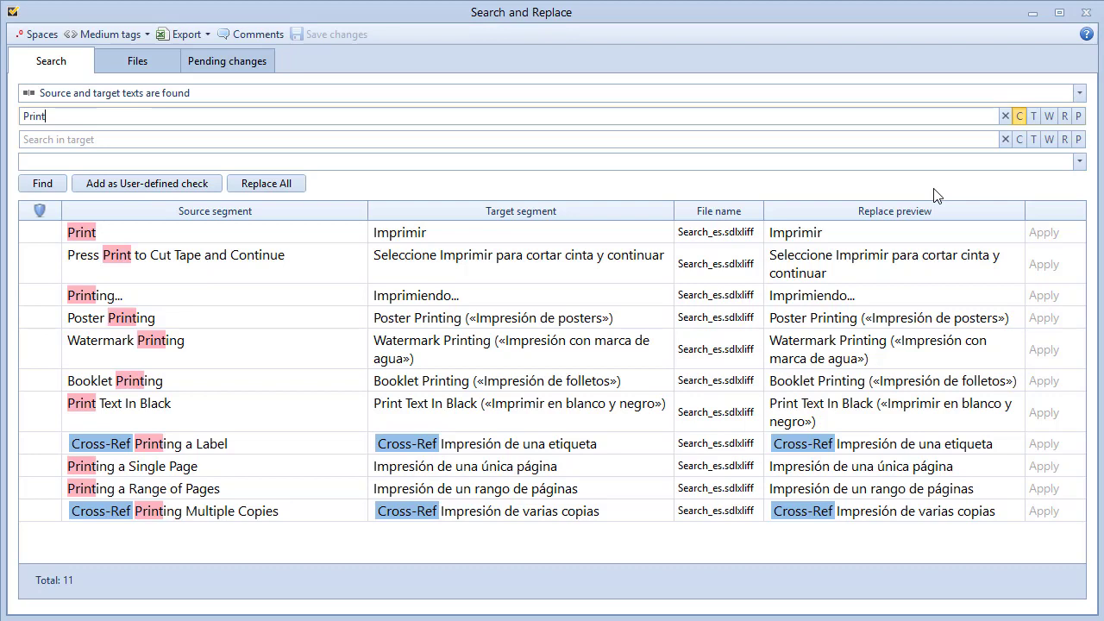
left_click(1019, 115)
left_click(1035, 117)
left_click(25, 116)
type("<mk name=\"Cross-Ref\"/>")
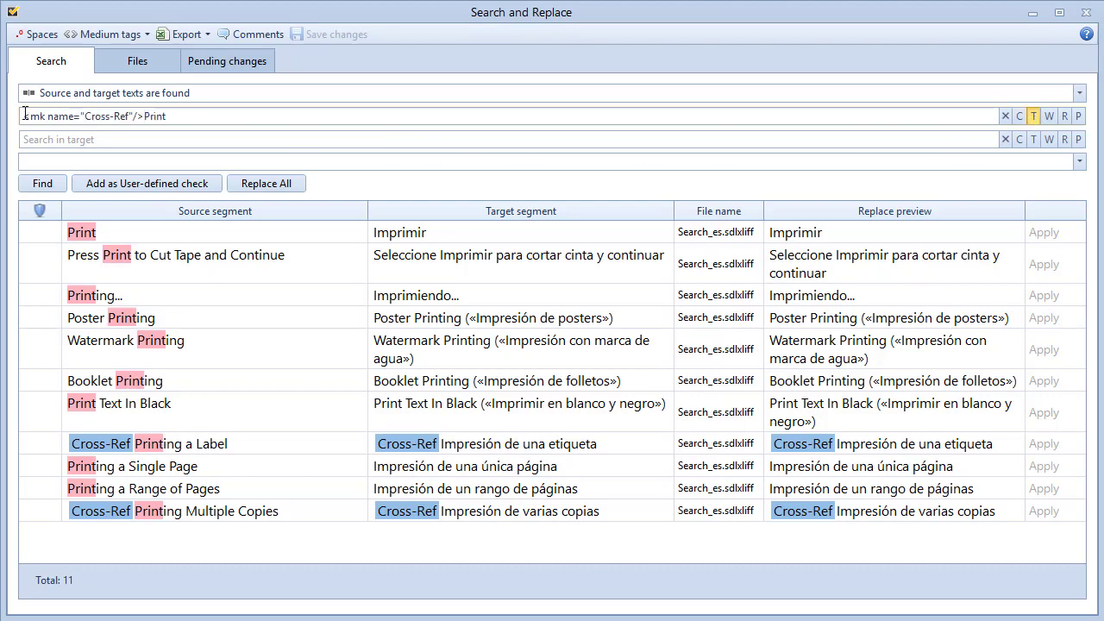
key("Return")
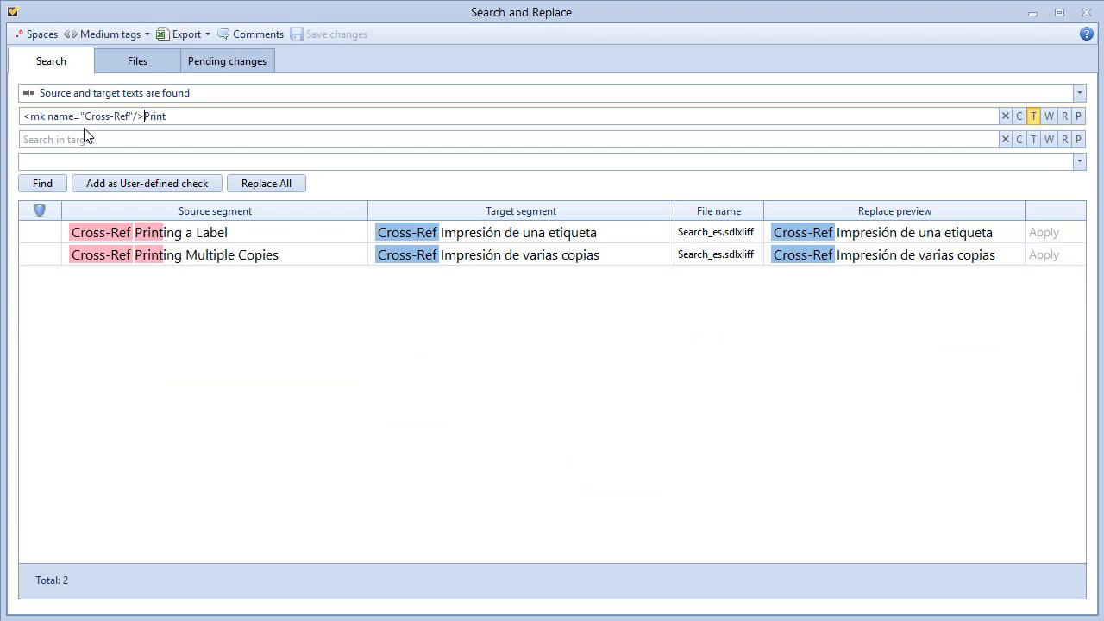
Show tags in long form and search the source for 'cross'.
left_click(147, 34)
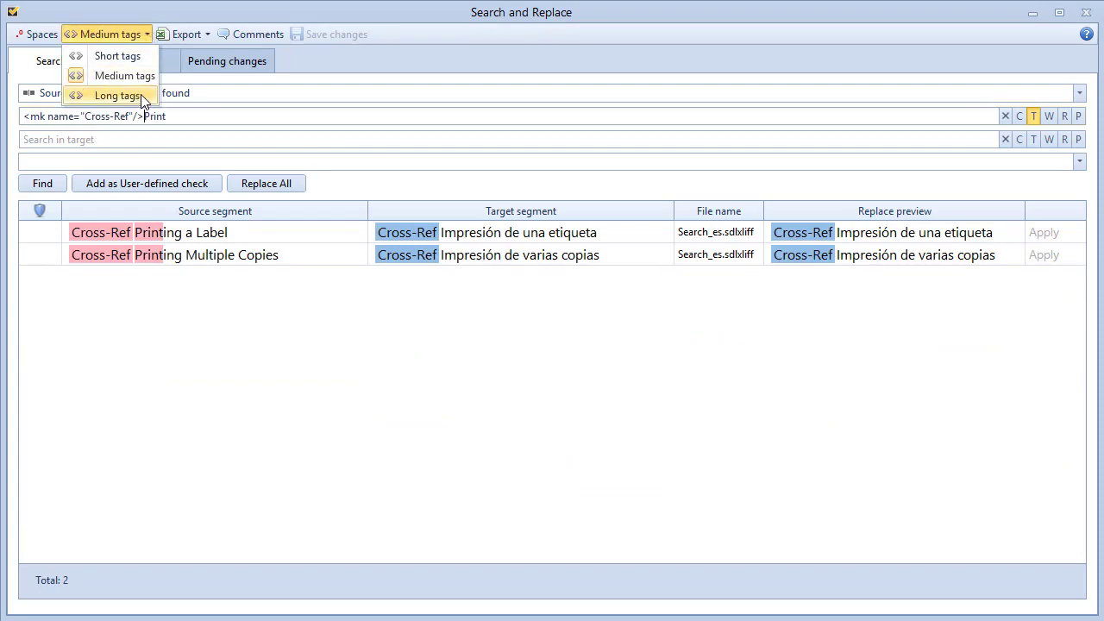
left_click(141, 95)
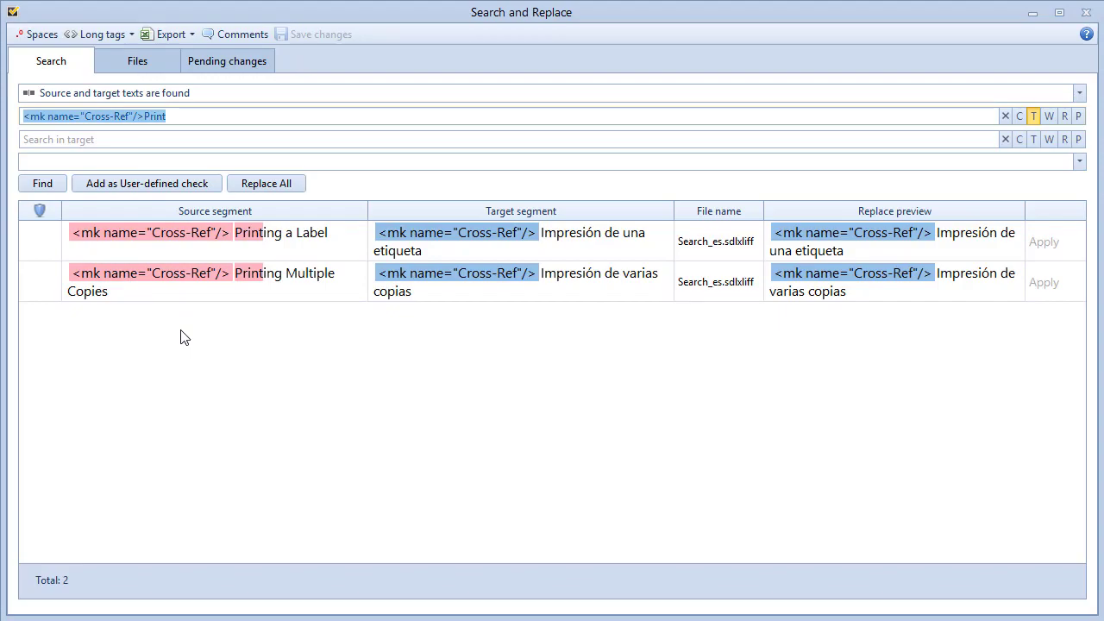
type("cross")
key("Return")
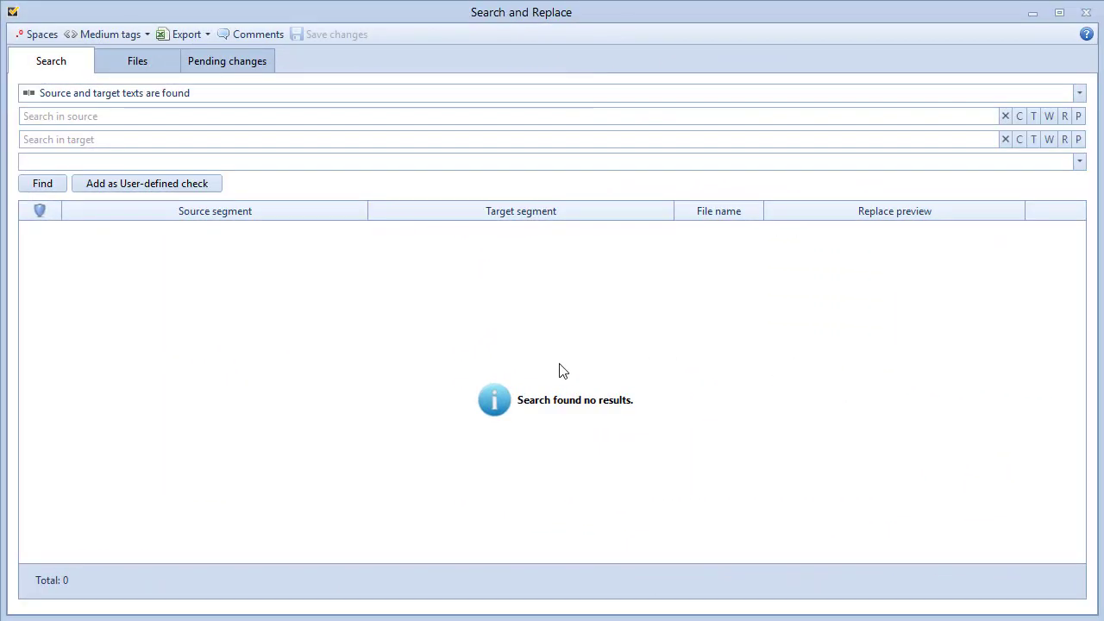
Search the source for 'print' as a whole word.
left_click(1049, 117)
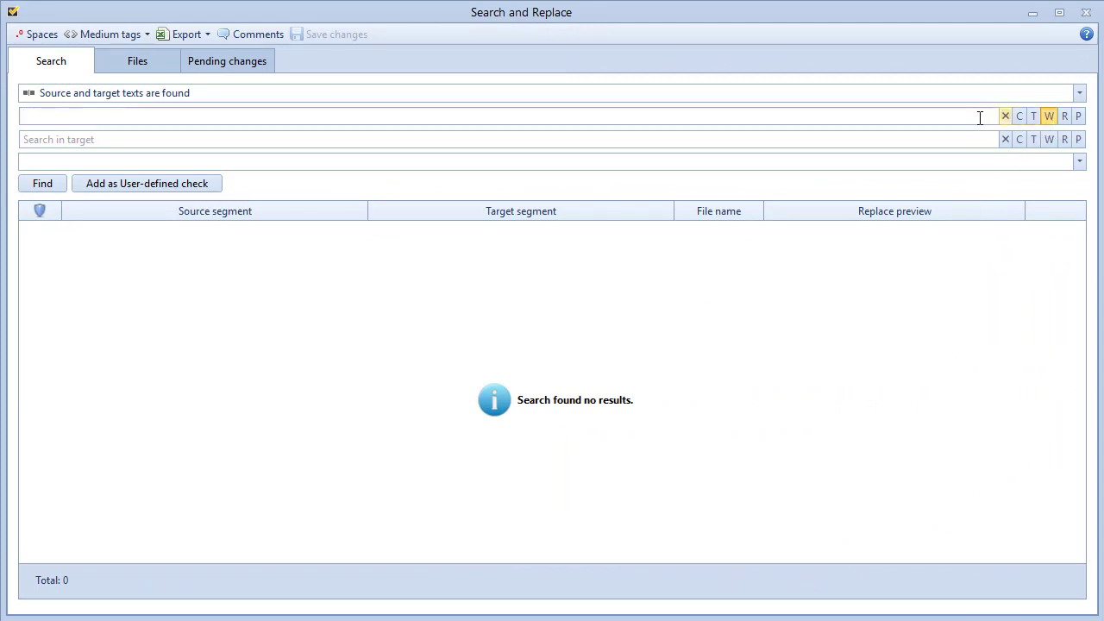
type("print")
key("Return")
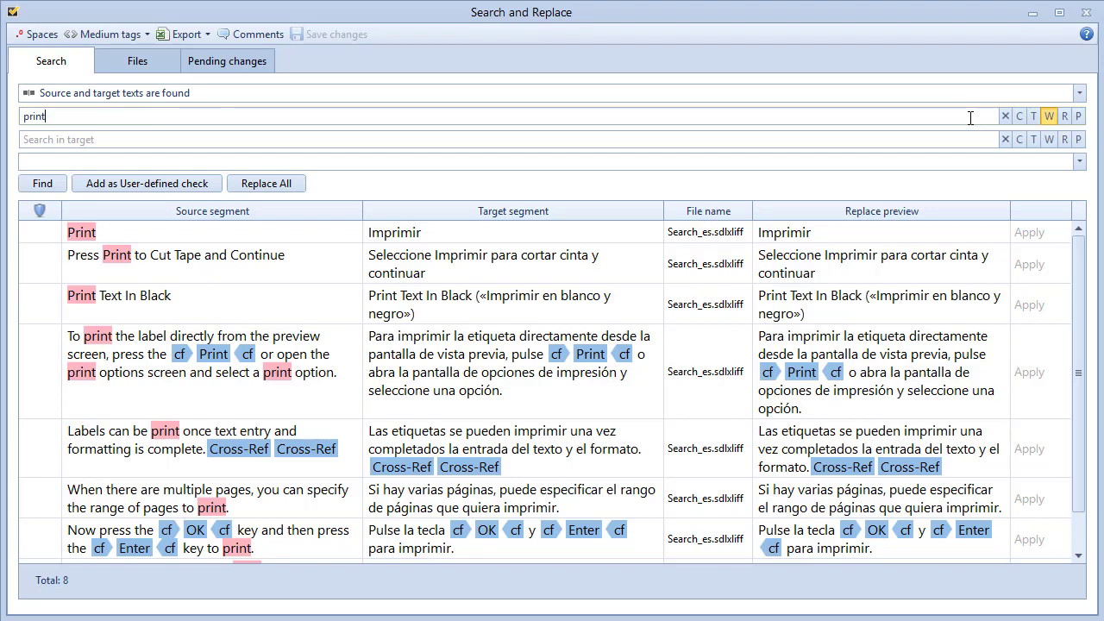
Make the whole-word 'print' source search case-sensitive.
left_click(1018, 117)
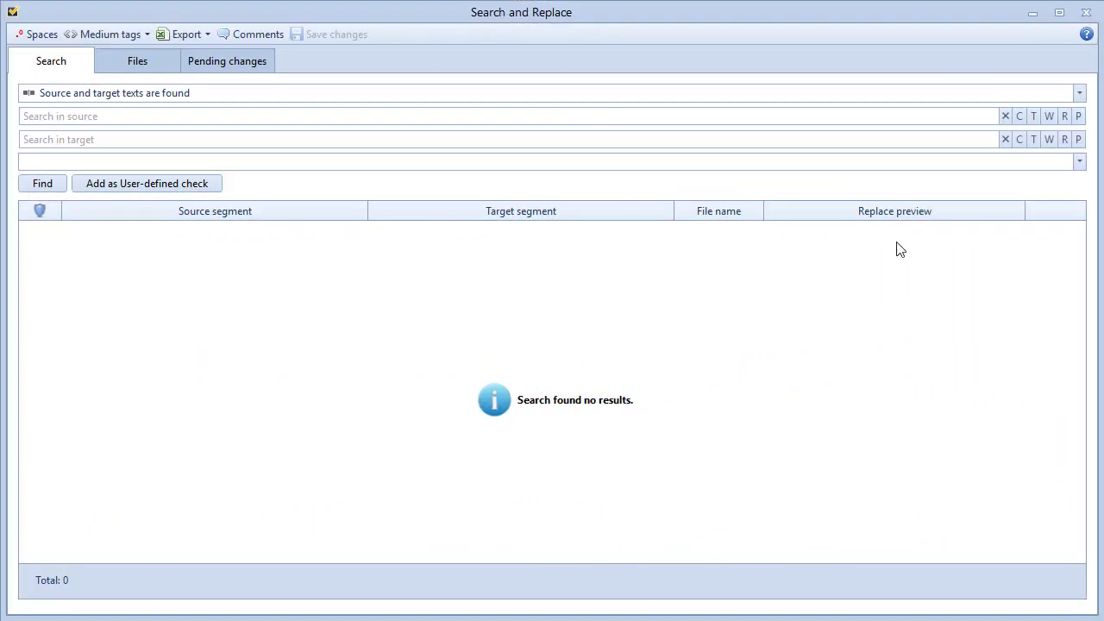
Search the target with regex (\(«)([\w\s]*)(»\)), restoring its closing parenthesis after the warning.
left_click(1064, 139)
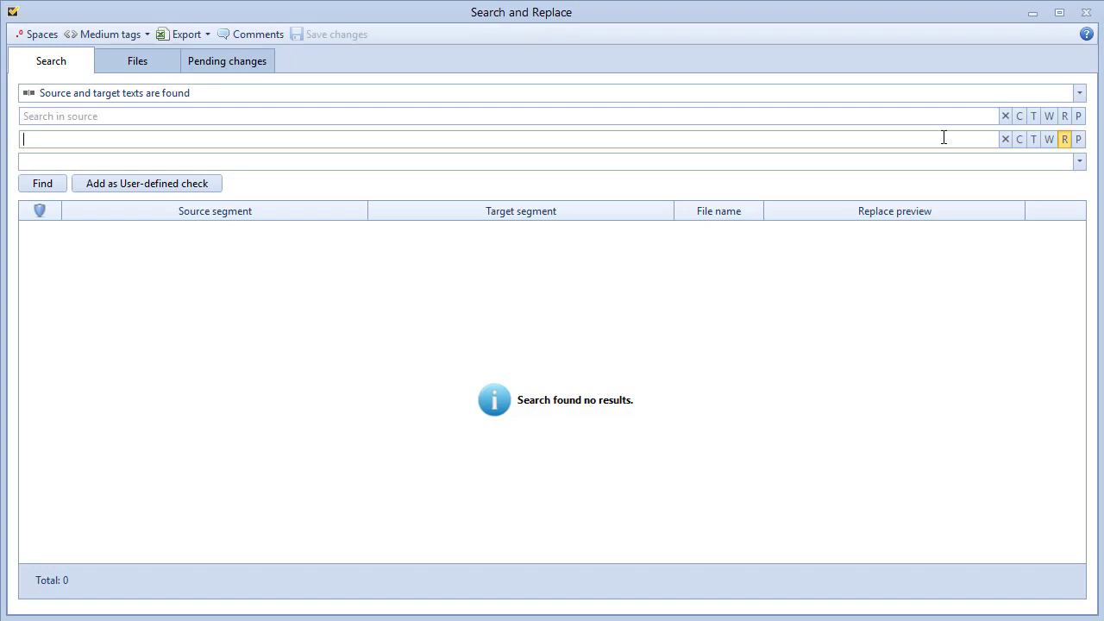
type("(\\(«)([\\w\\s]*)(»\\))")
key("Return")
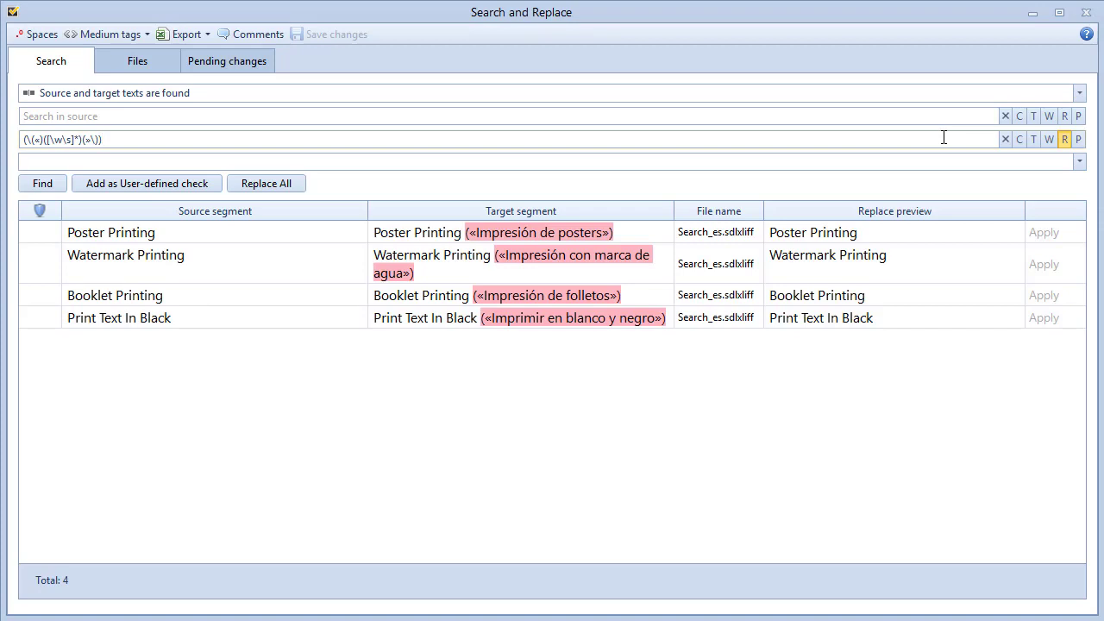
key("BackSpace")
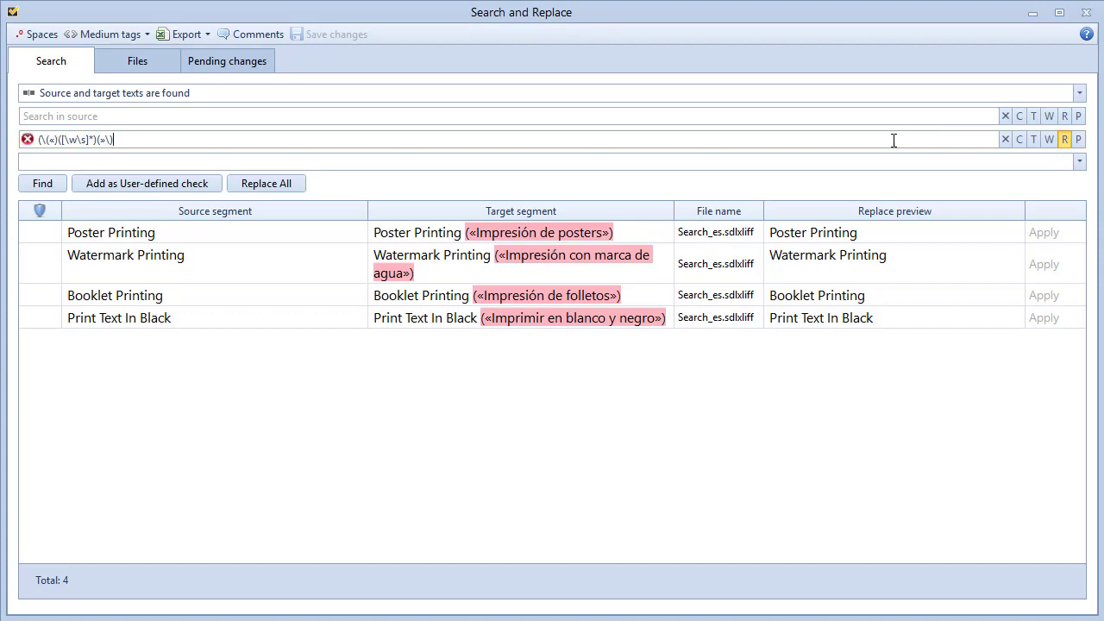
mouse_move(25, 142)
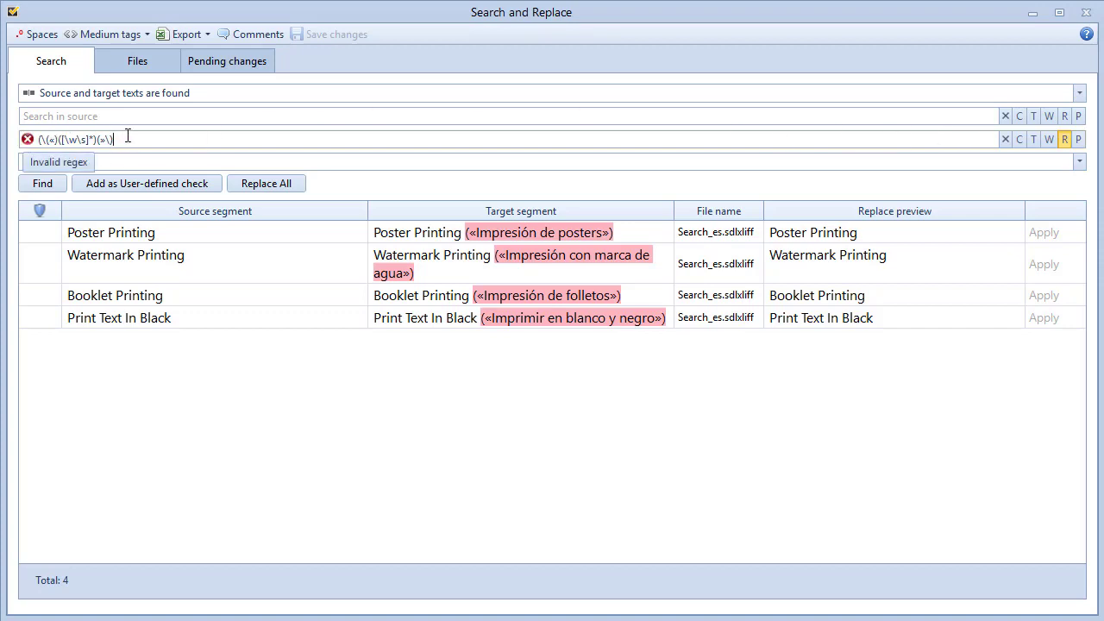
type(")")
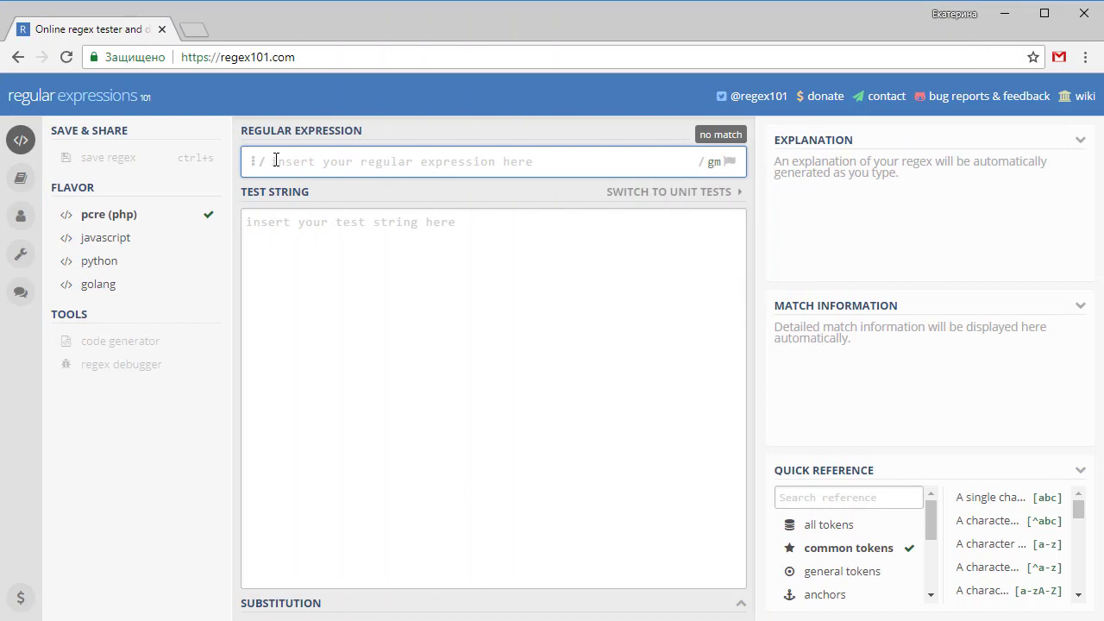
type("(\\(«)([\\w\\s]*)(»\\))")
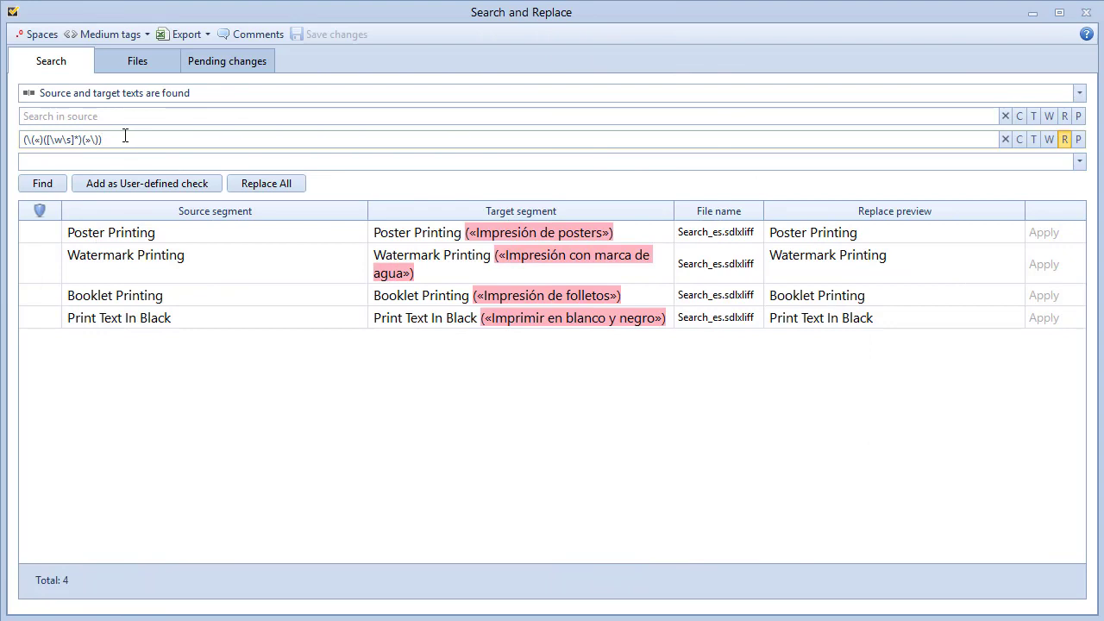
Replace all four «…» regex matches with ($2).
left_click(60, 162)
type("($2)")
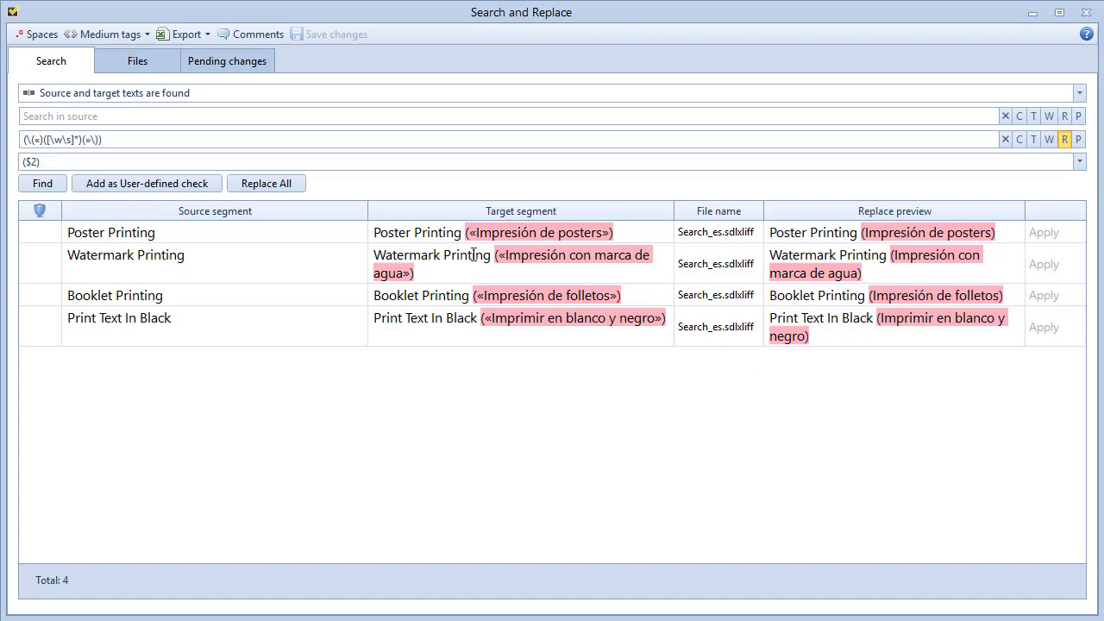
left_click(295, 185)
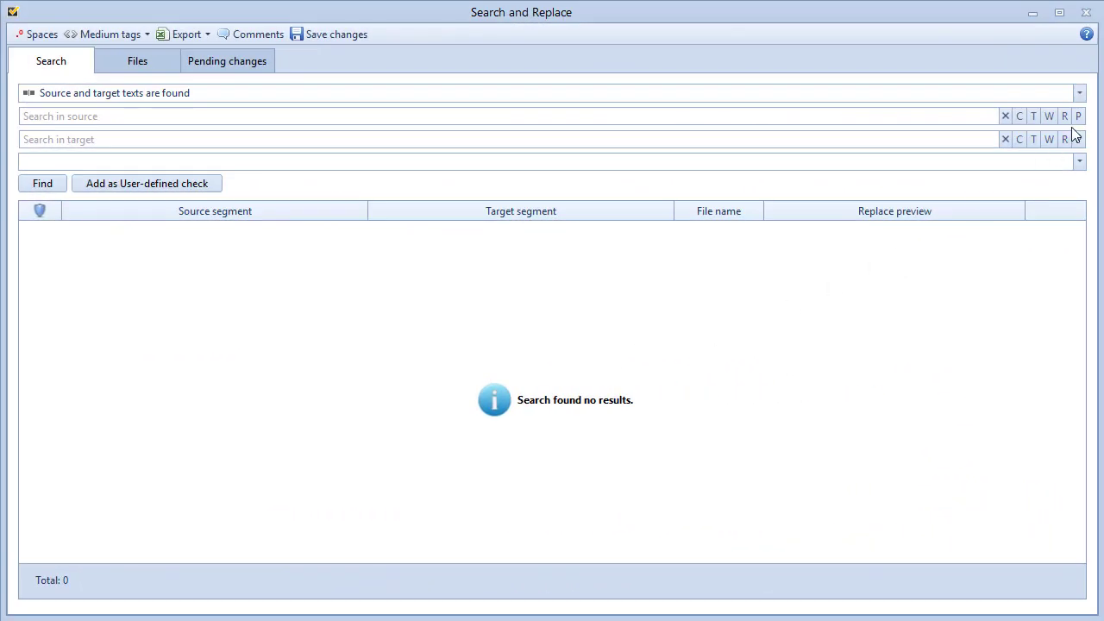
Run source power searches for 'print page', 'print or page', then 'print -page'.
left_click(1078, 117)
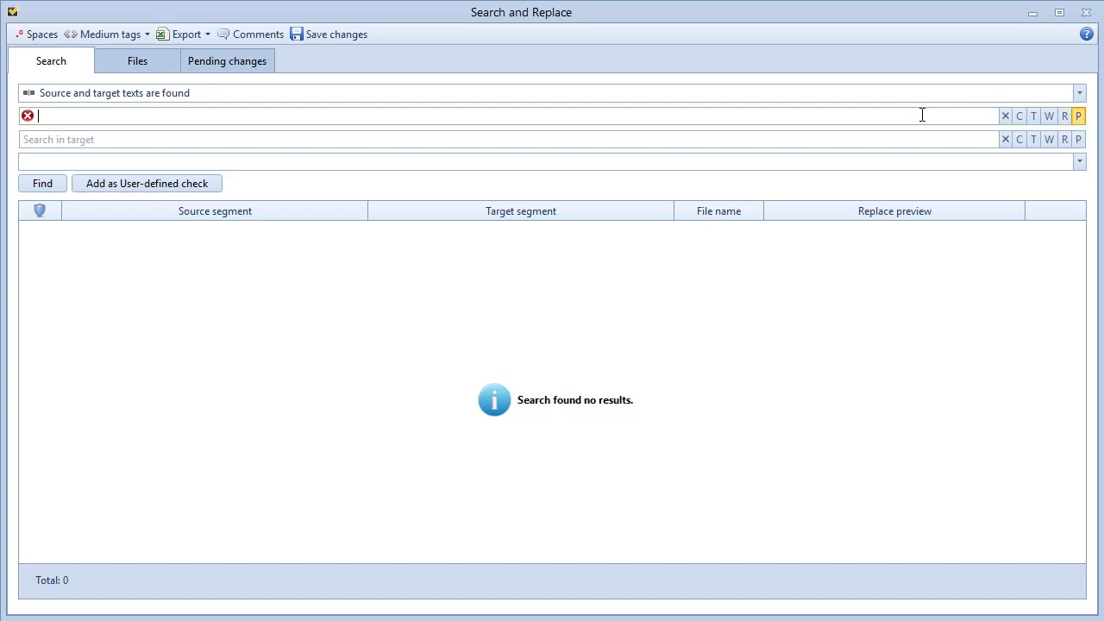
type("print page")
key("Return")
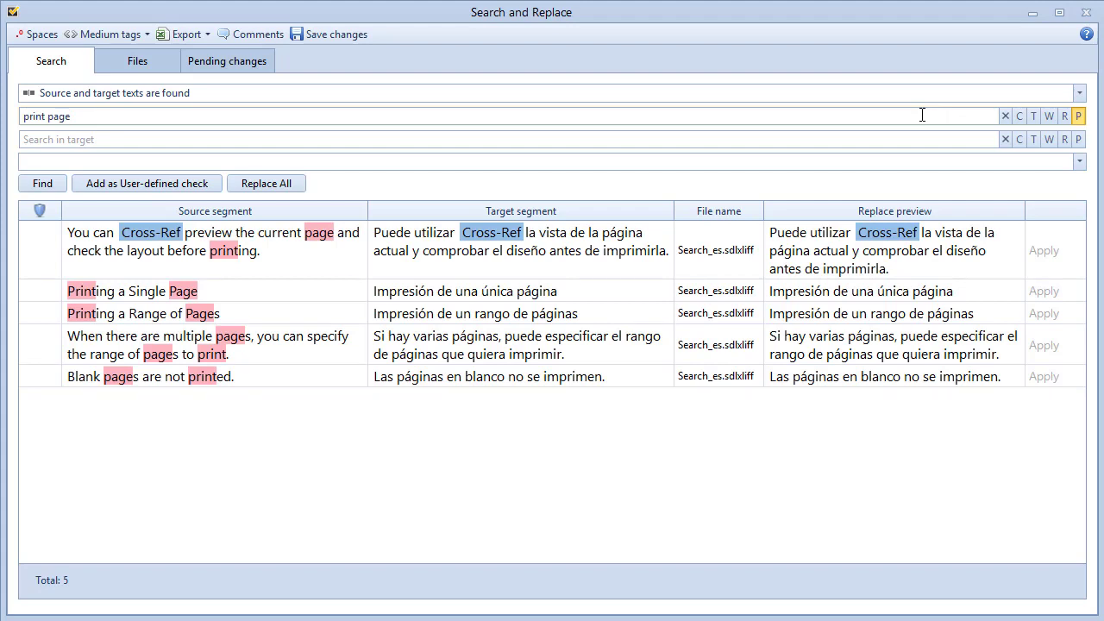
left_click(49, 116)
type("or")
key("Return")
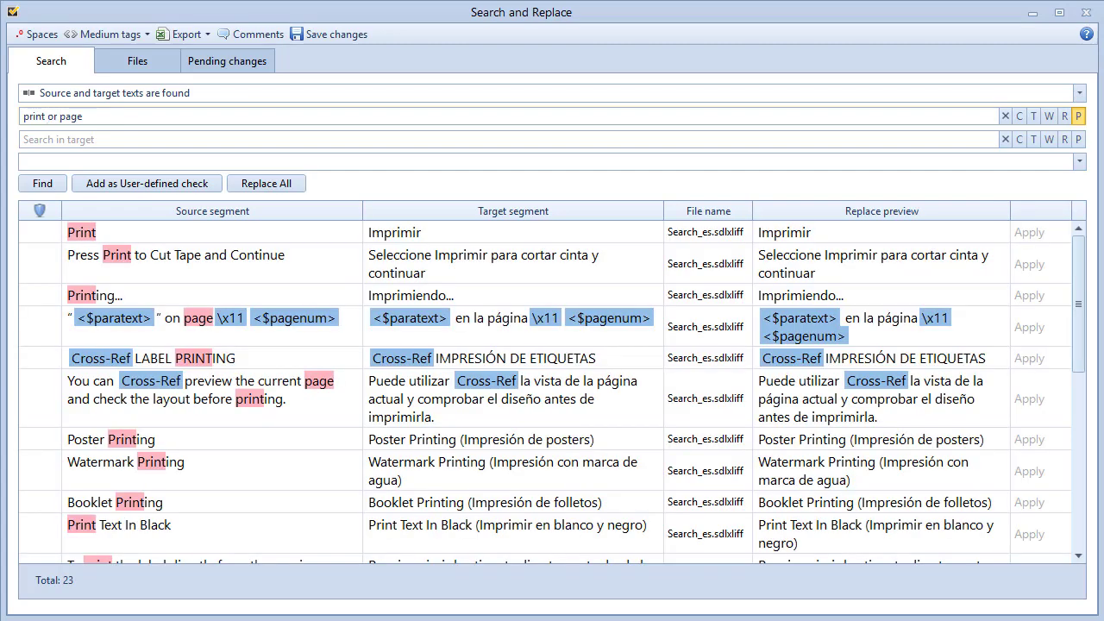
key("BackSpace")
key("BackSpace")
key("BackSpace")
type("-")
key("Return")
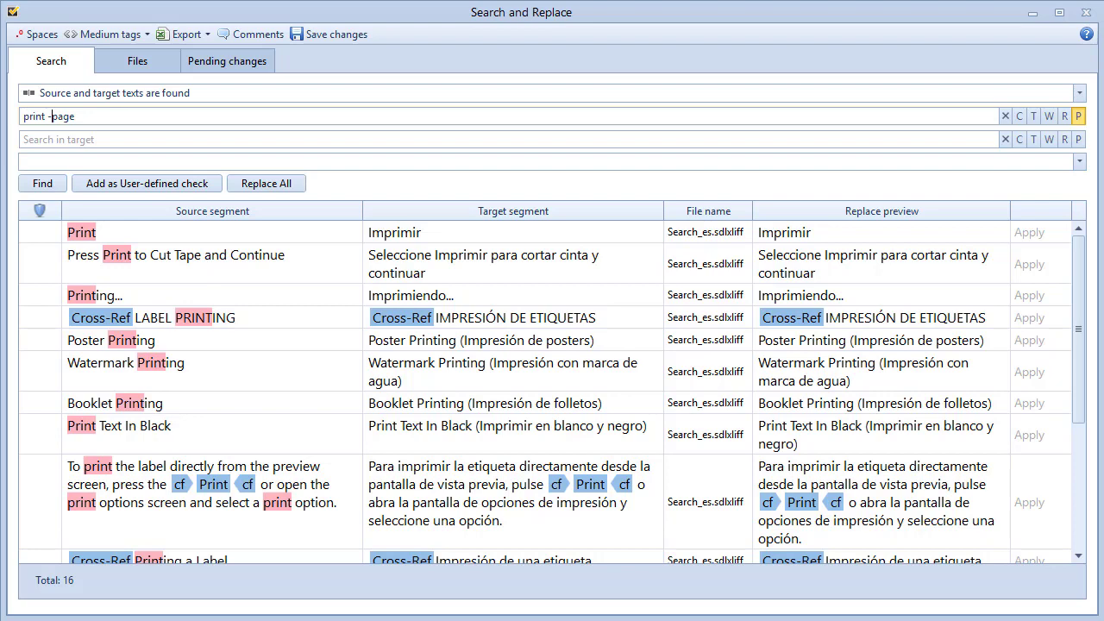
left_click(231, 62)
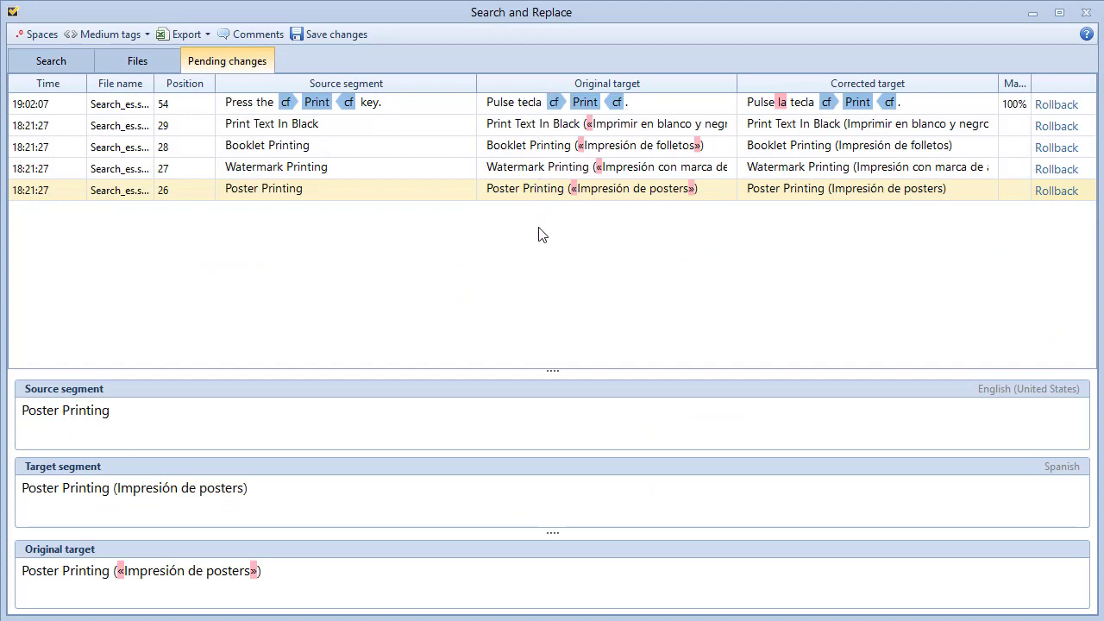
Save the five pending target edits and go back to the search view.
left_click(292, 34)
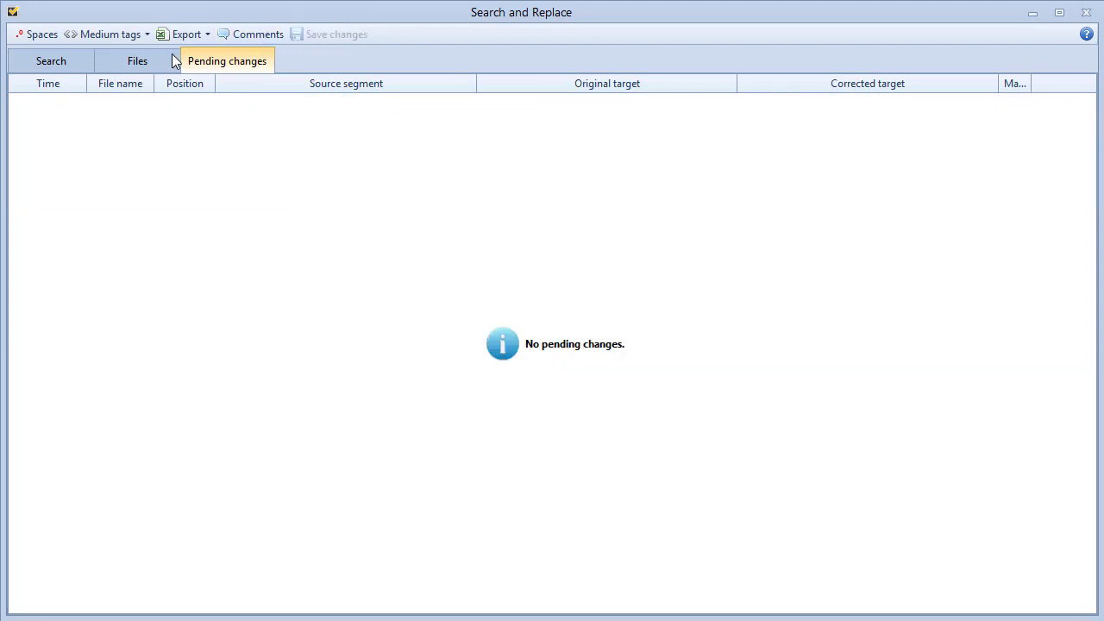
left_click(75, 62)
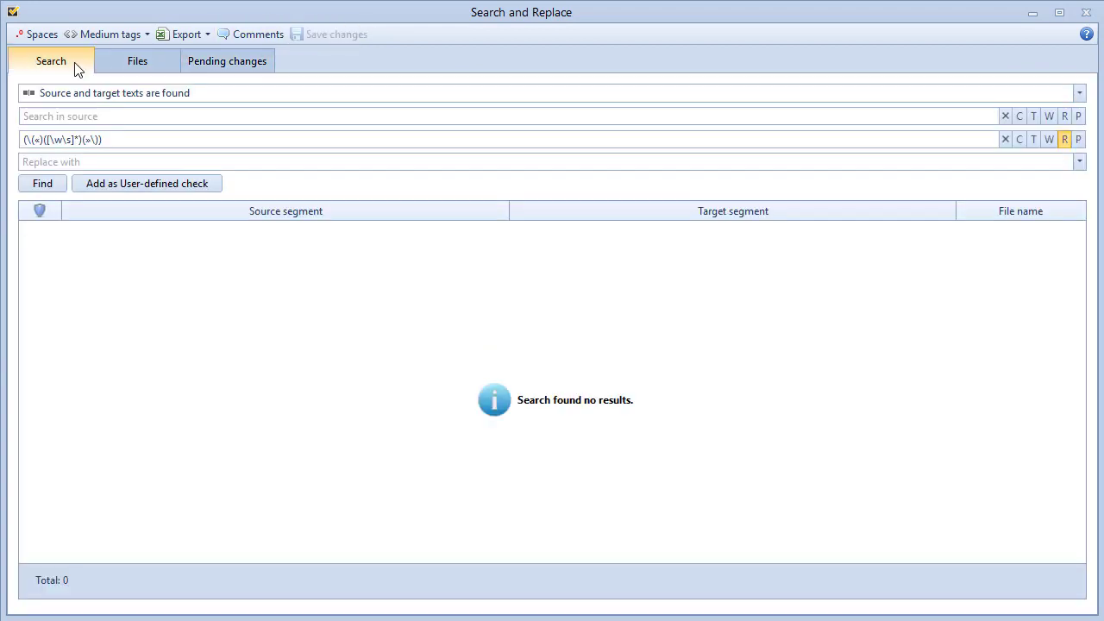
Add the «…» regex as a user-defined check, save the profile, and run the check.
left_click(214, 188)
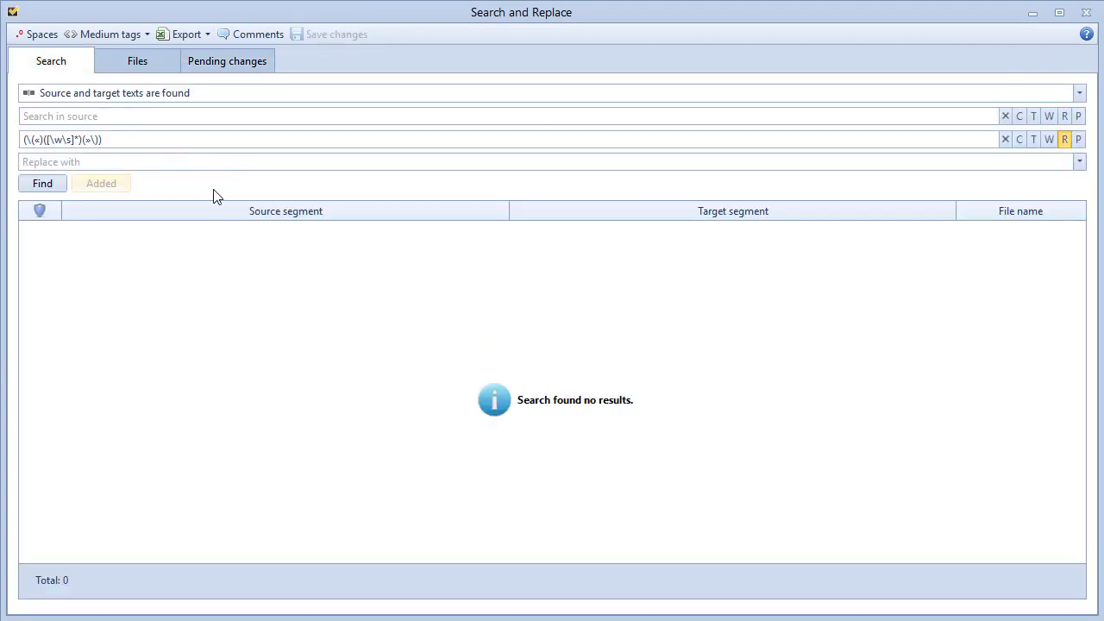
left_click(1086, 14)
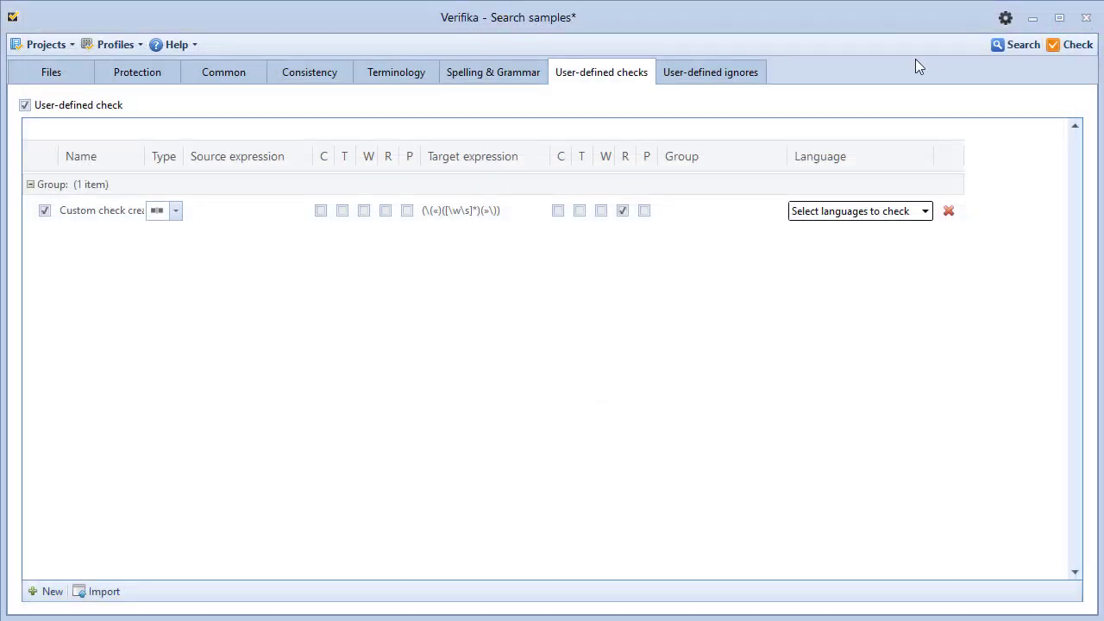
left_click(132, 43)
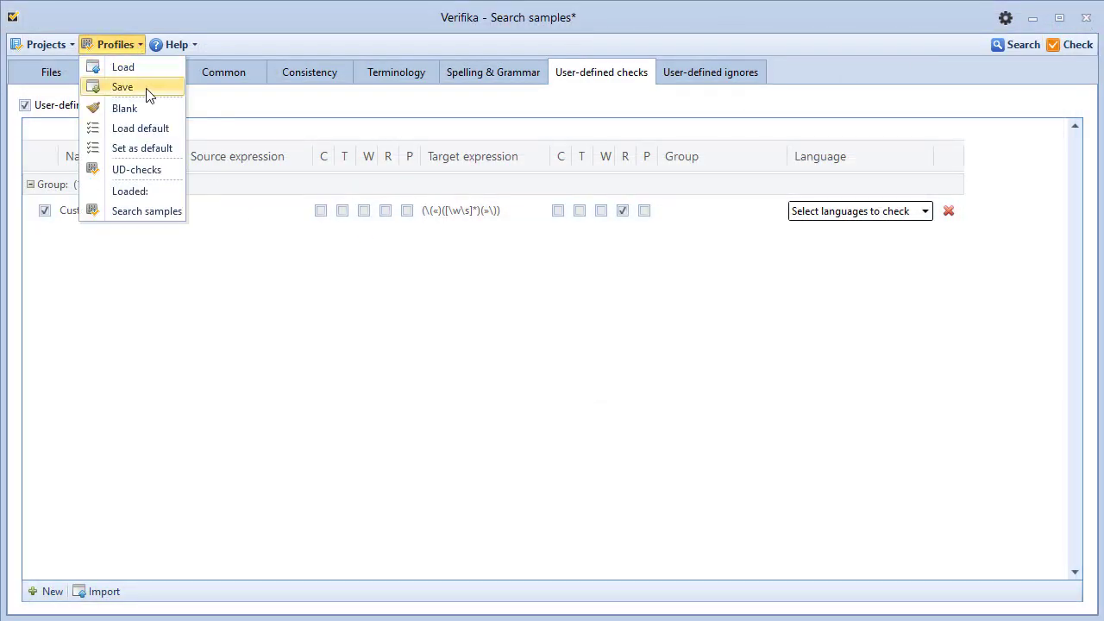
left_click(207, 251)
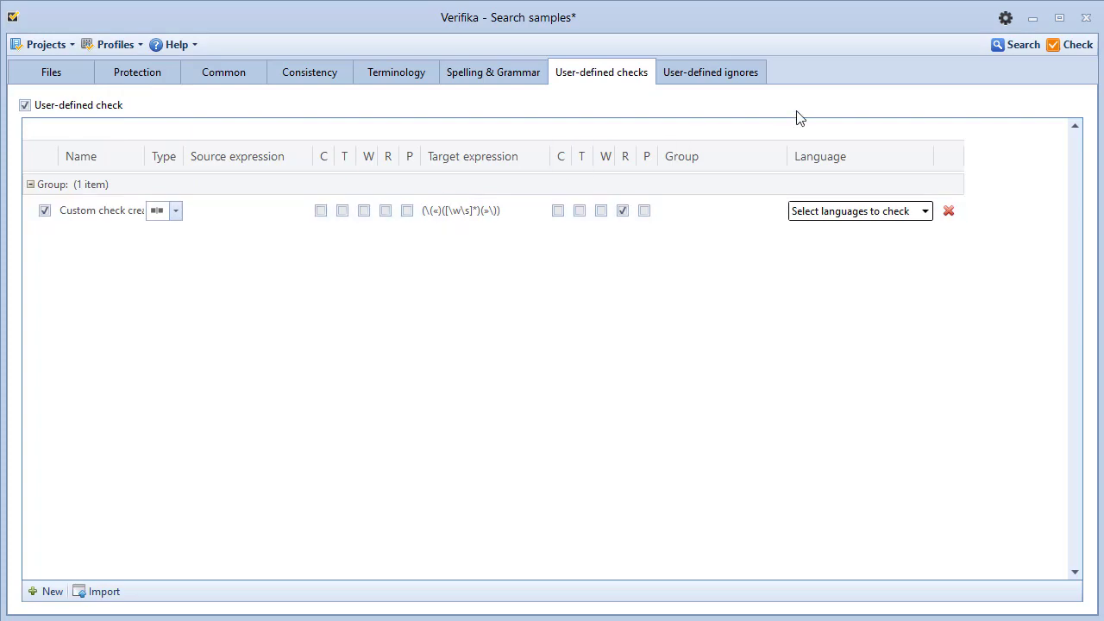
left_click(1052, 44)
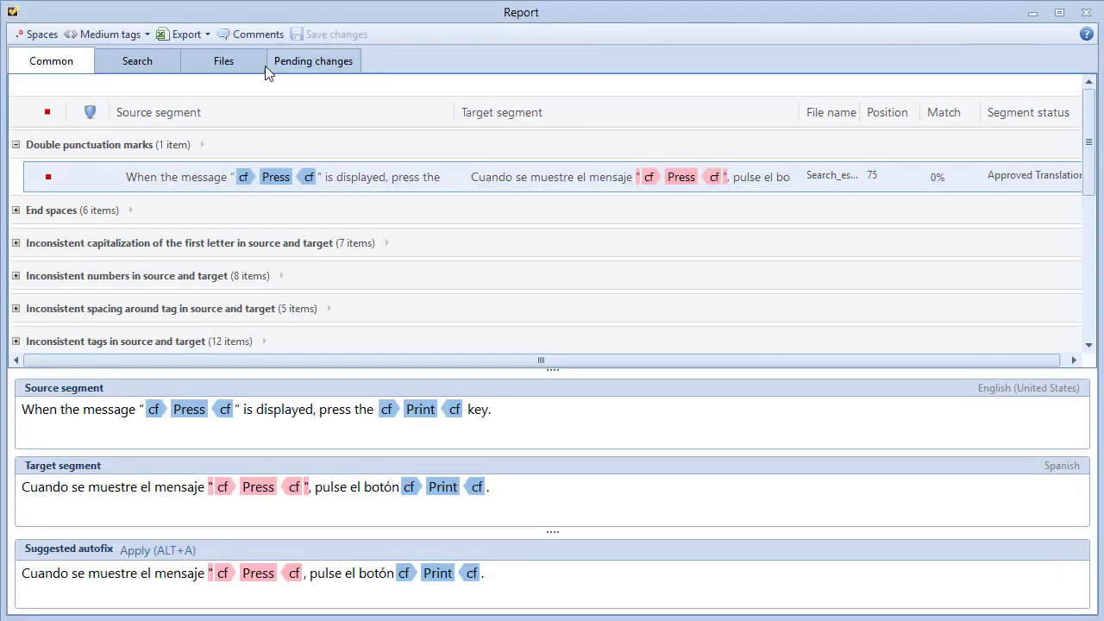
Search the report's source text for 'page'.
left_click(155, 67)
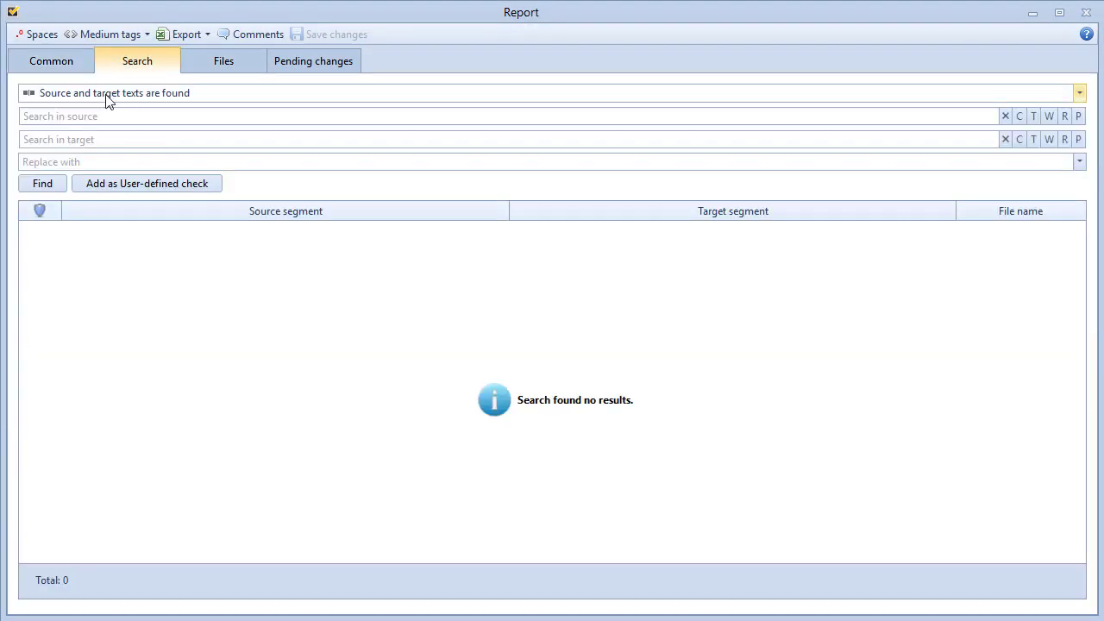
left_click(59, 116)
type("page")
key("Return")
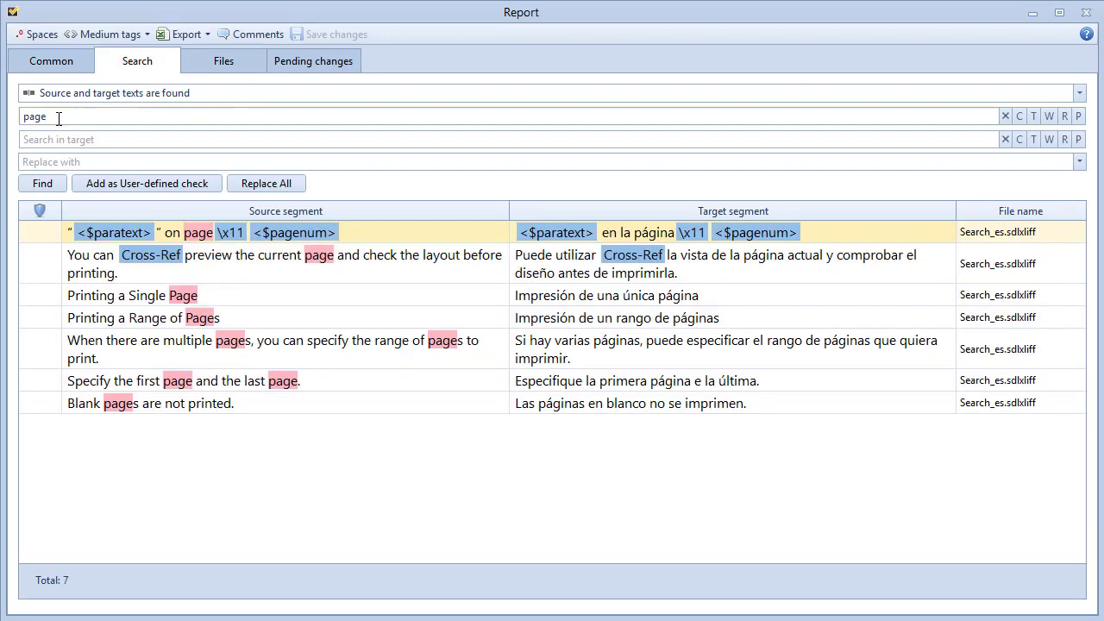
Look over the report's Export options, then close the Report window.
left_click(205, 35)
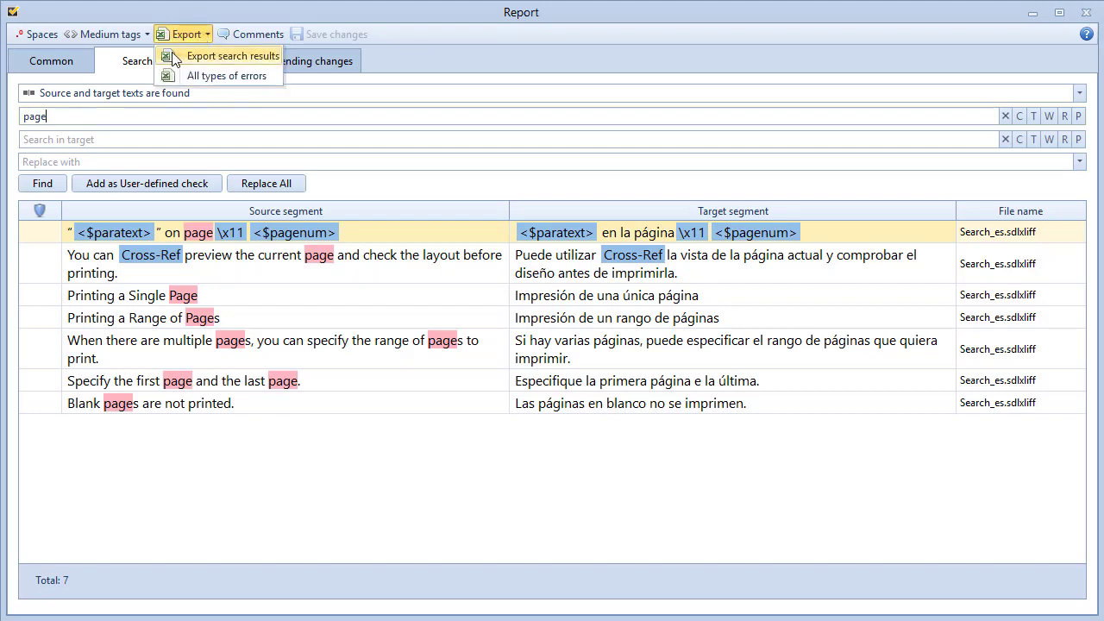
left_click(436, 54)
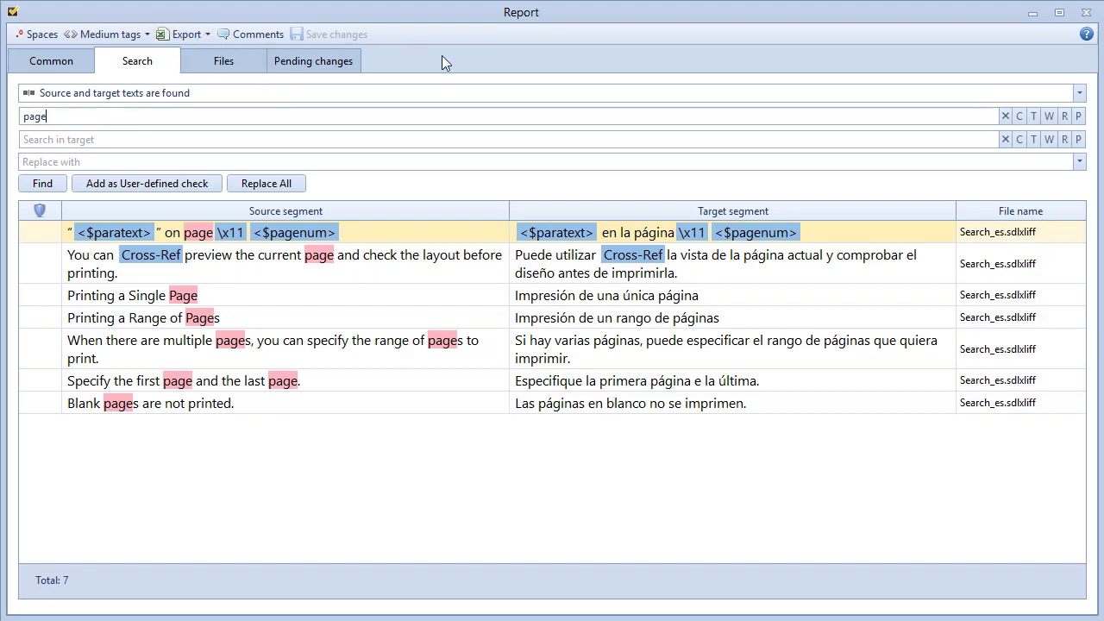
left_click(1086, 12)
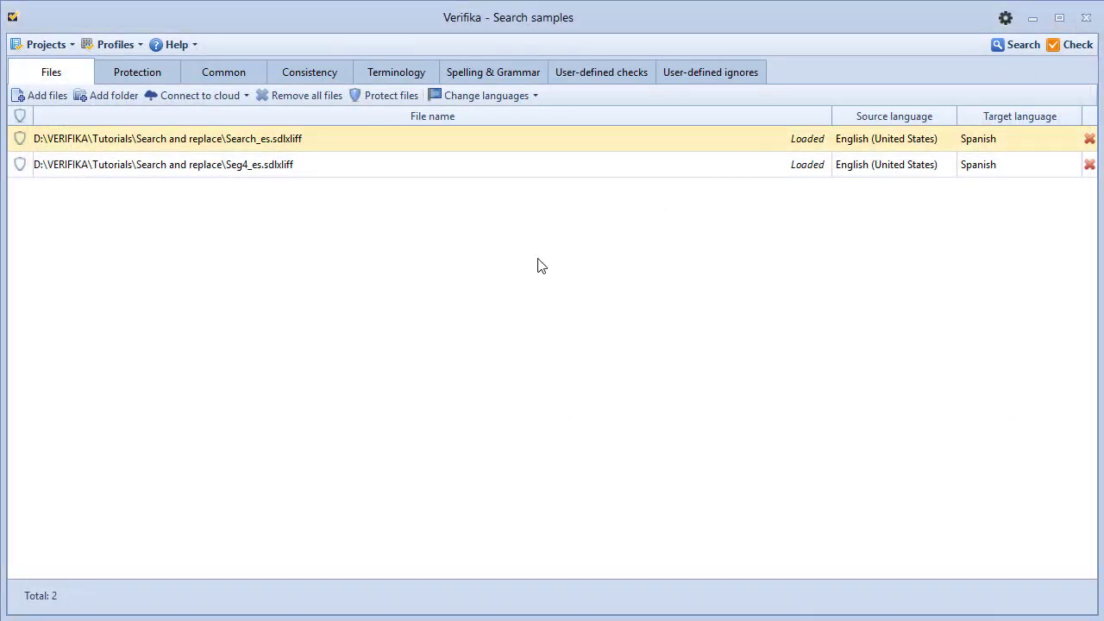